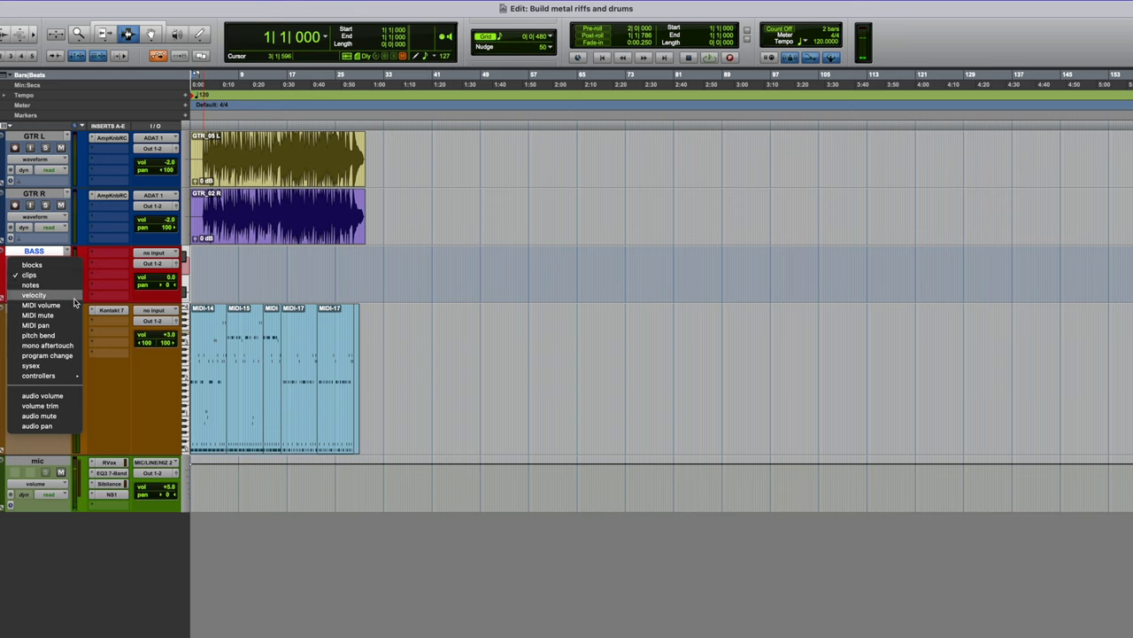
# Show the BASS track in a taller notes view and insert the Xpand!2 (mono) instrument on its first insert slot.
pyautogui.click(72, 285)
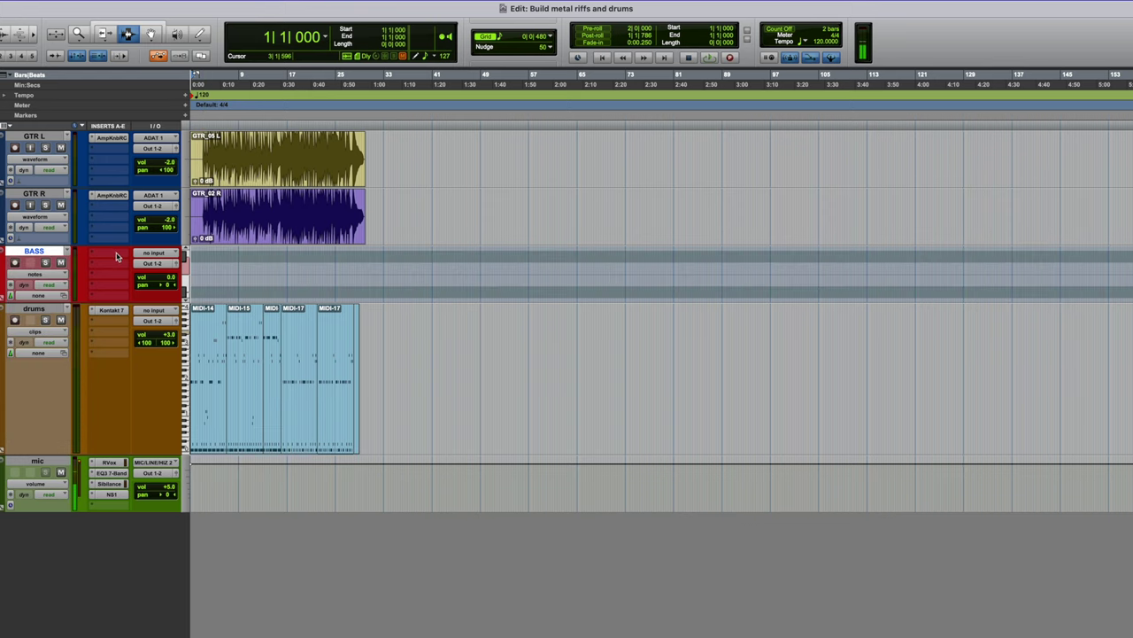
pyautogui.moveTo(49, 304); pyautogui.dragTo(48, 368)
pyautogui.click(106, 256)
pyautogui.moveTo(163, 256)
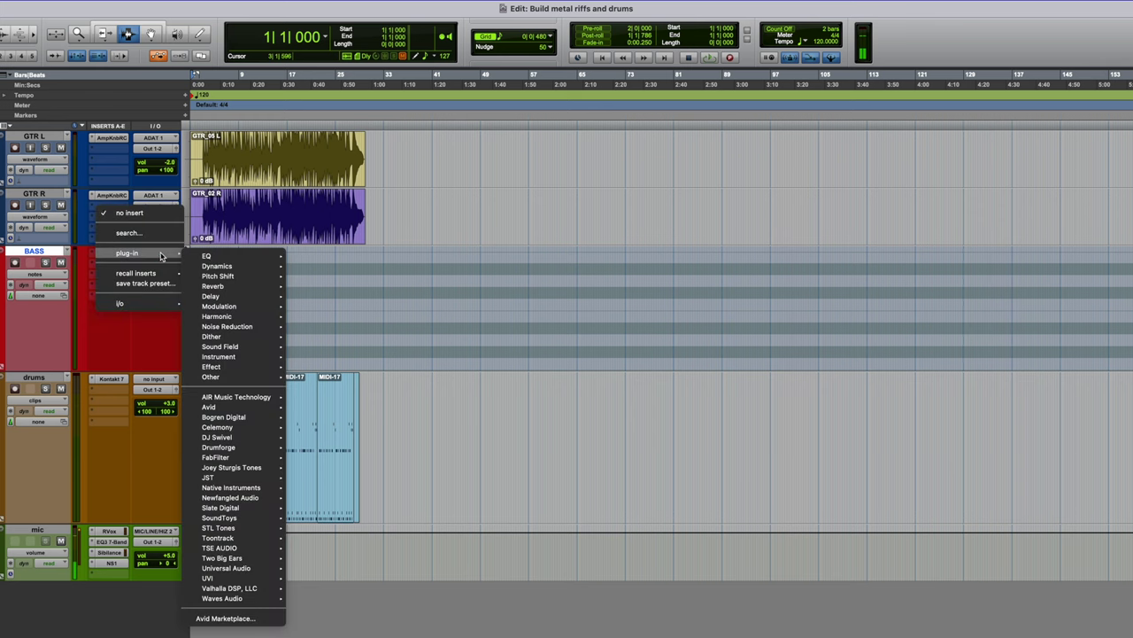
pyautogui.moveTo(247, 356)
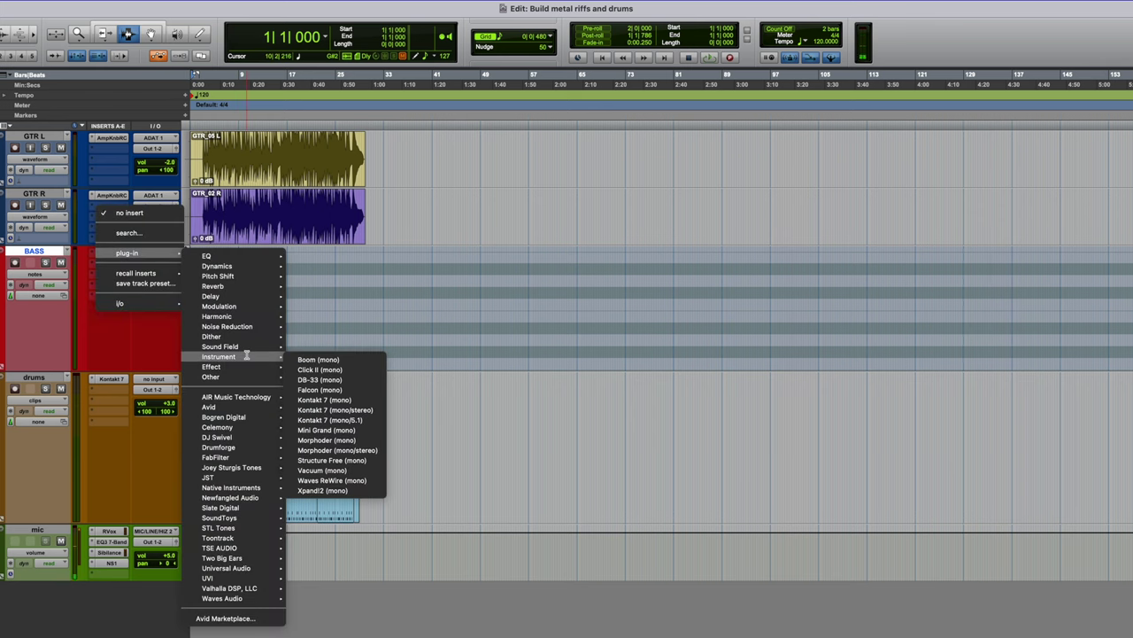
pyautogui.click(323, 489)
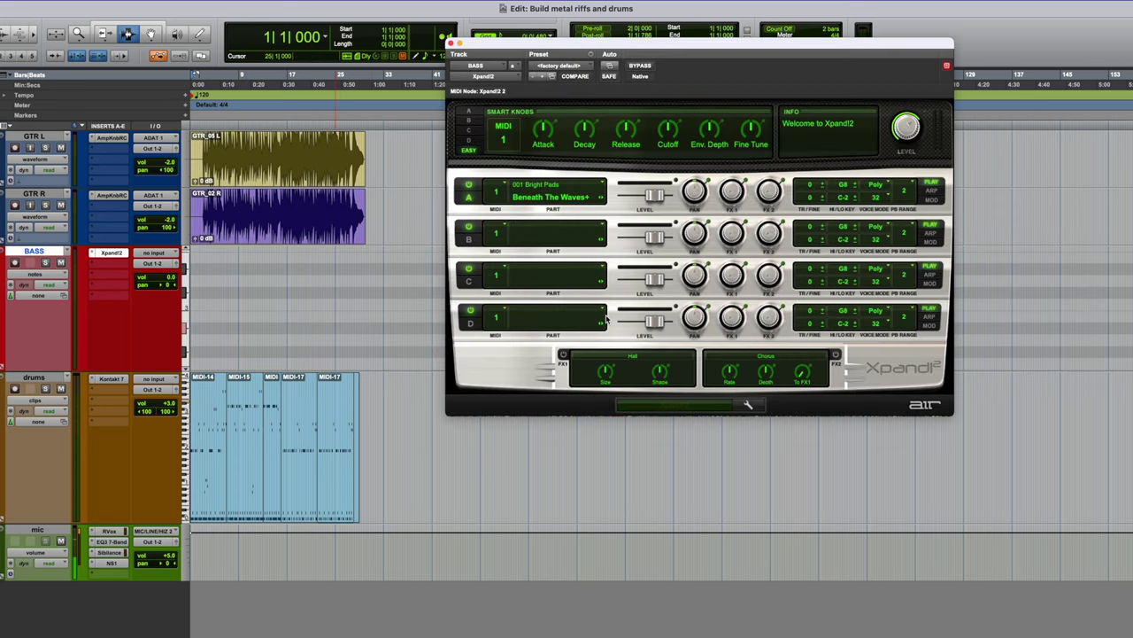
# Load the Hard Pick Bass sound from 023 Basses into part A of Xpand!2 and close the plug-in window.
pyautogui.click(581, 205)
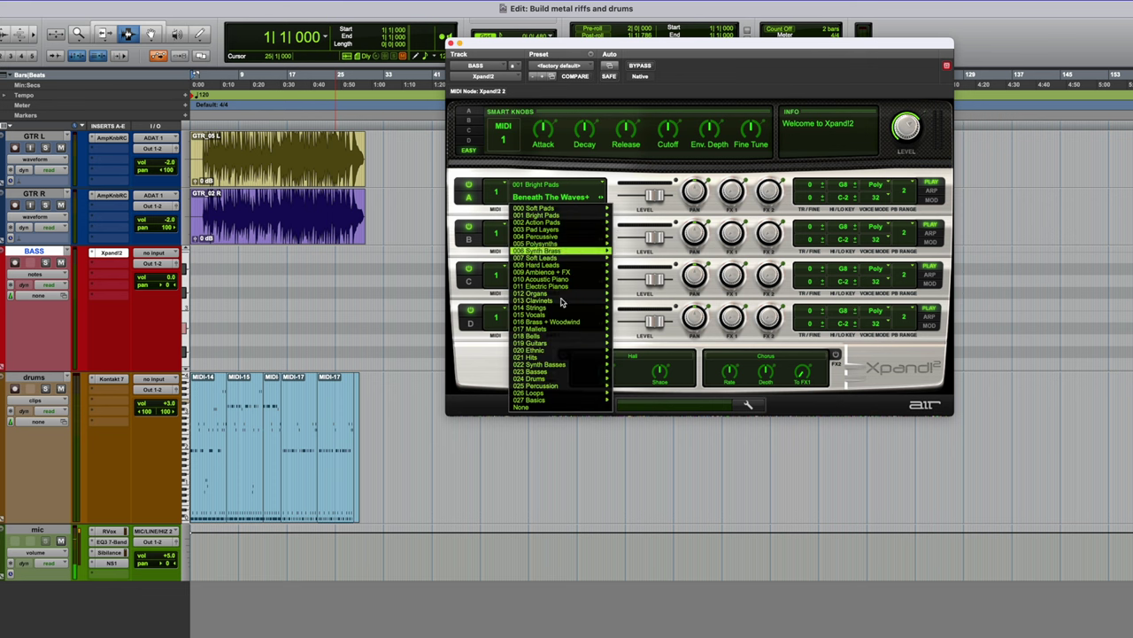
pyautogui.moveTo(558, 374)
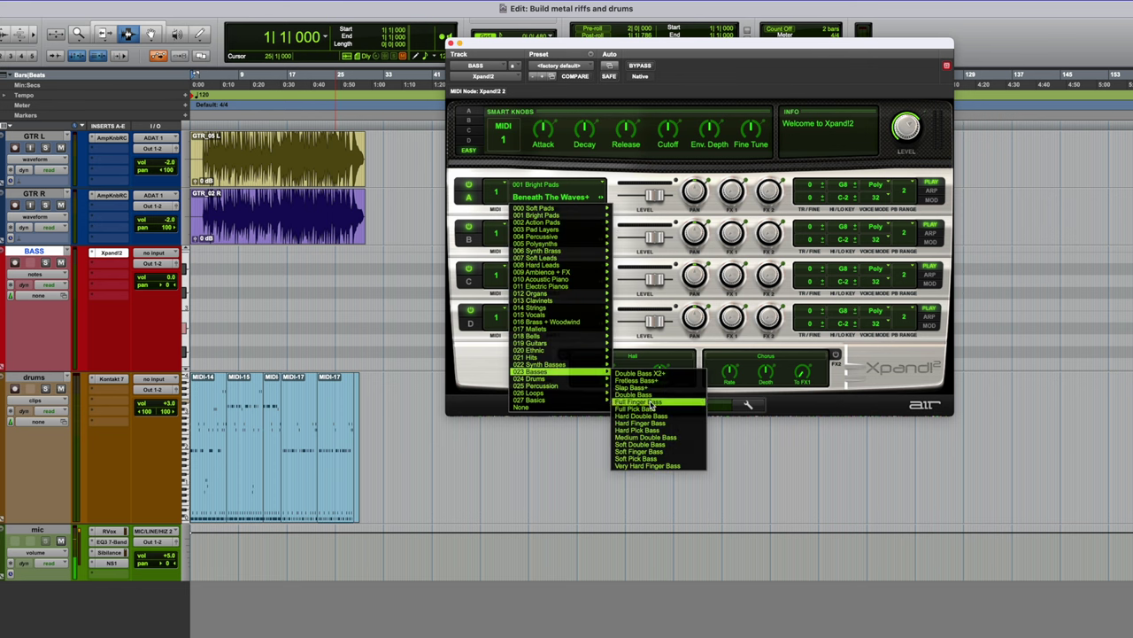
pyautogui.click(667, 429)
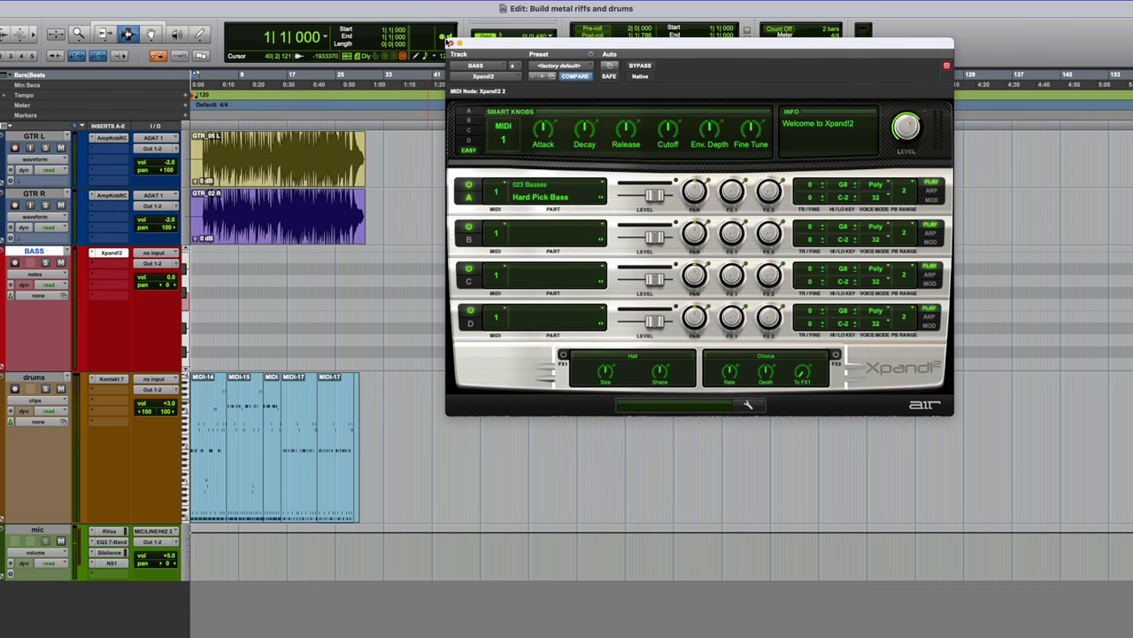
pyautogui.click(449, 43)
# Draw a short C1 note at 2|3|000 on the BASS track with the Pencil tool.
pyautogui.press('t')
pyautogui.press('t')
pyautogui.press('t')
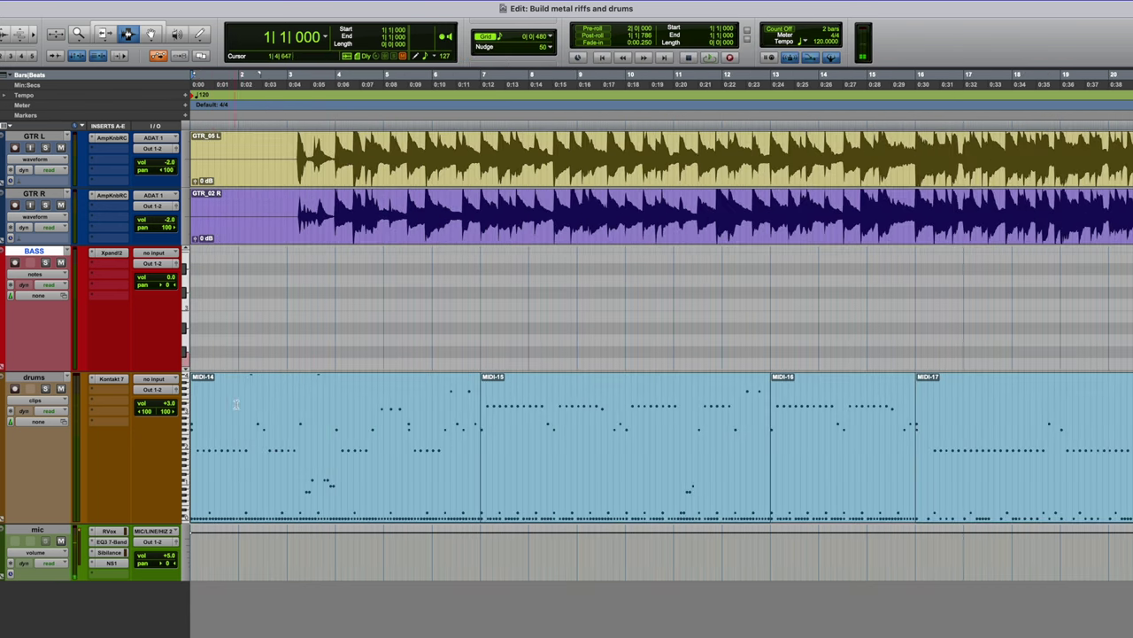
pyautogui.press('F10')
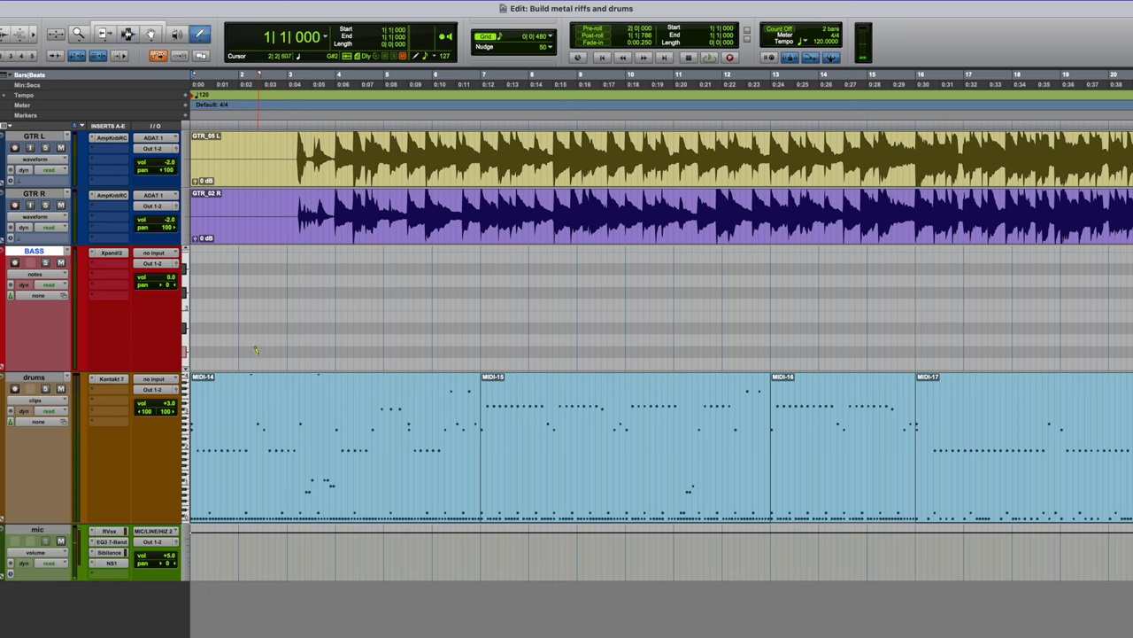
pyautogui.click(263, 355)
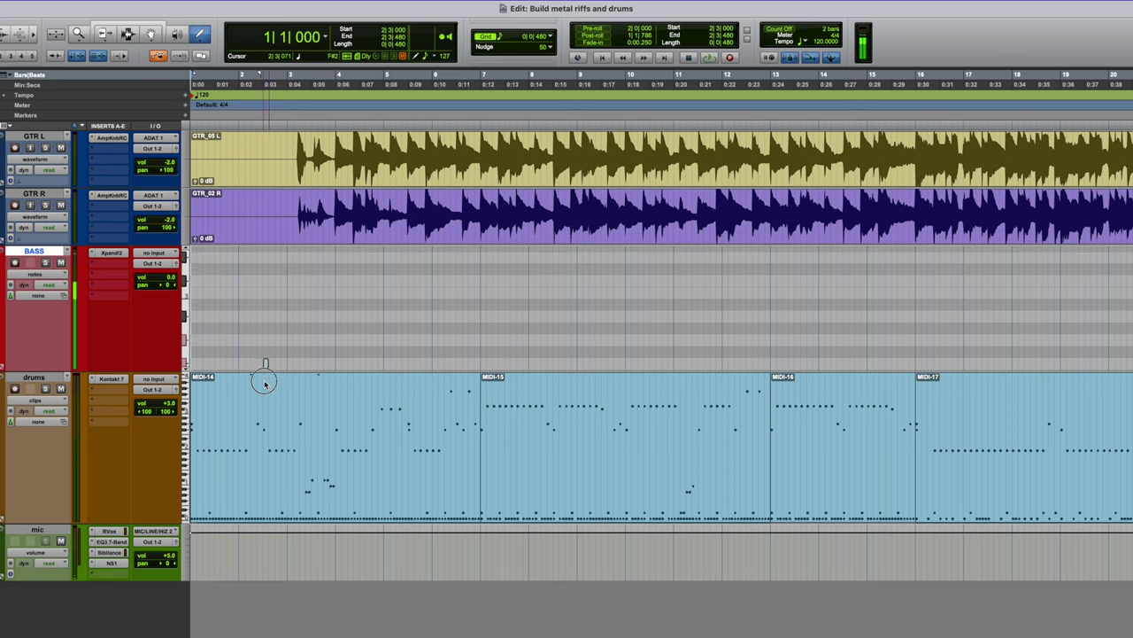
pyautogui.moveTo(266, 382); pyautogui.dragTo(266, 334)
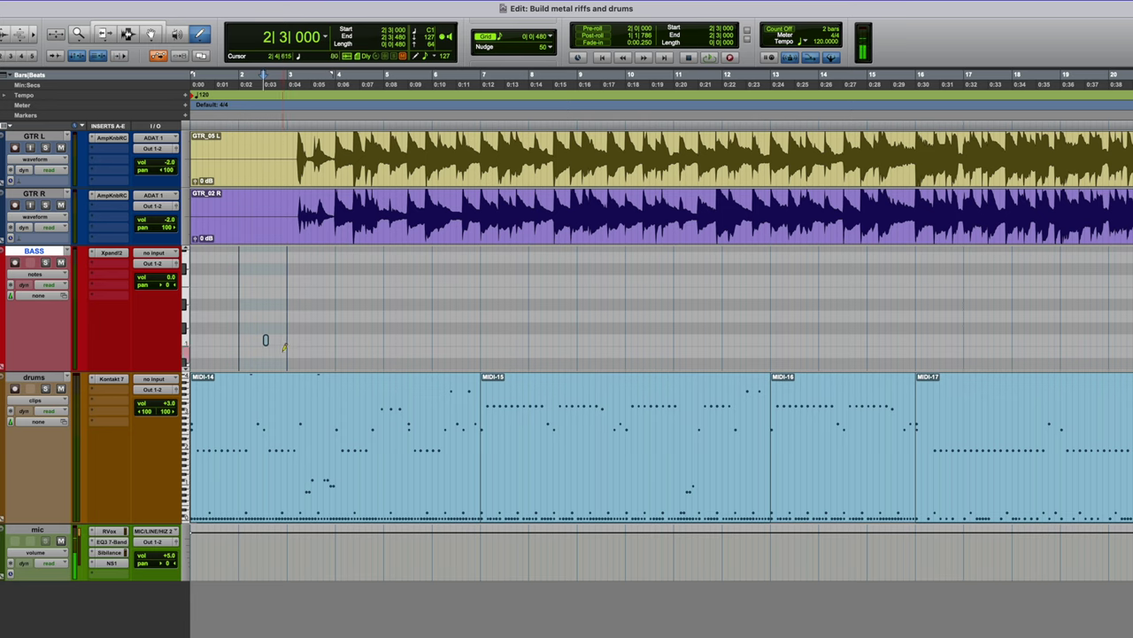
# Place the C1 bass note at 4|1|000, play it with the guitars, and trim its length to 0|2|000.
pyautogui.moveTo(266, 343); pyautogui.dragTo(380, 340)
pyautogui.press('space')
pyautogui.press('space')
pyautogui.click(340, 340)
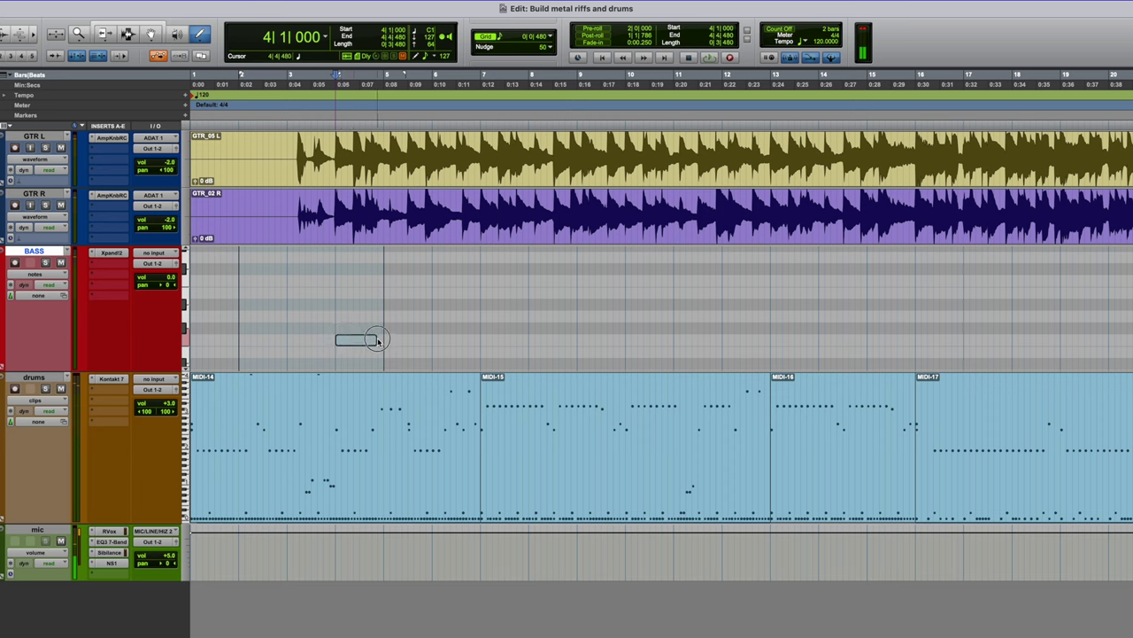
pyautogui.press('space')
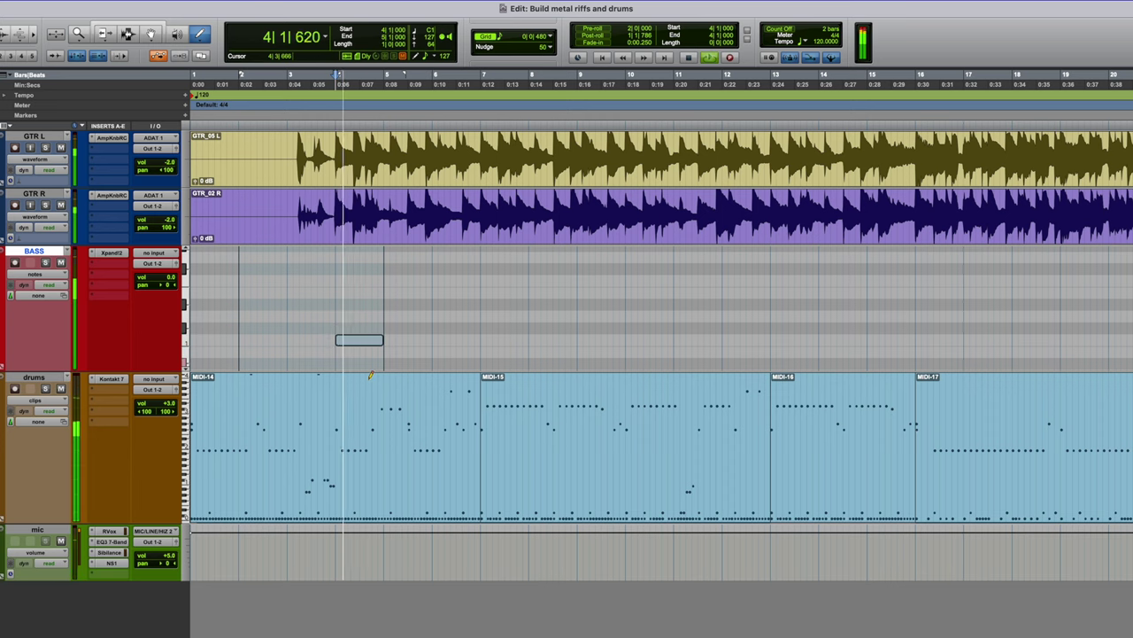
pyautogui.press('space')
pyautogui.moveTo(382, 340); pyautogui.dragTo(359, 344)
# Enlarge the BASS lane, play from bar 4, and shorten the C1 note so it ends at 4|2|480.
pyautogui.press('t')
pyautogui.press('t')
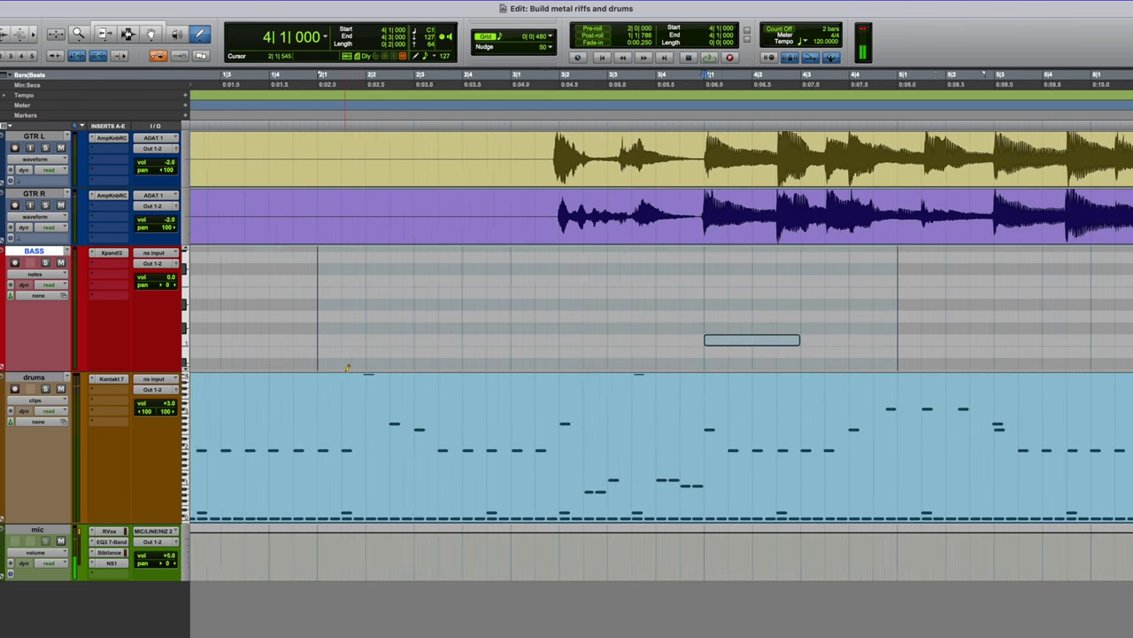
pyautogui.hscroll(5, 348, 367)
pyautogui.hscroll(2, 348, 366)
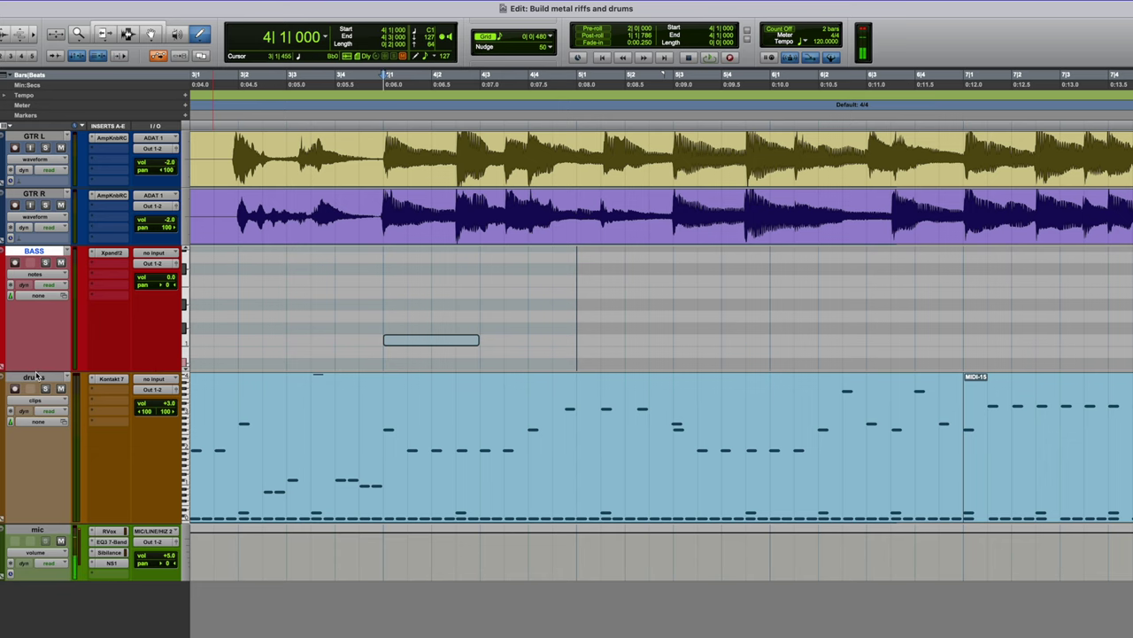
pyautogui.moveTo(36, 370); pyautogui.dragTo(53, 516)
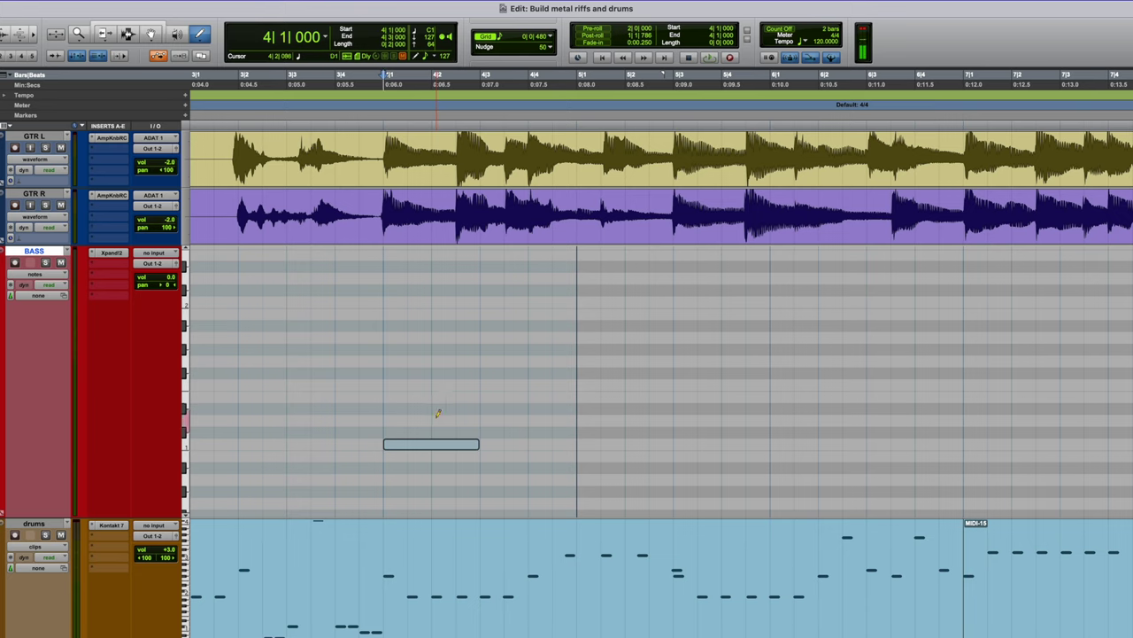
pyautogui.press('space')
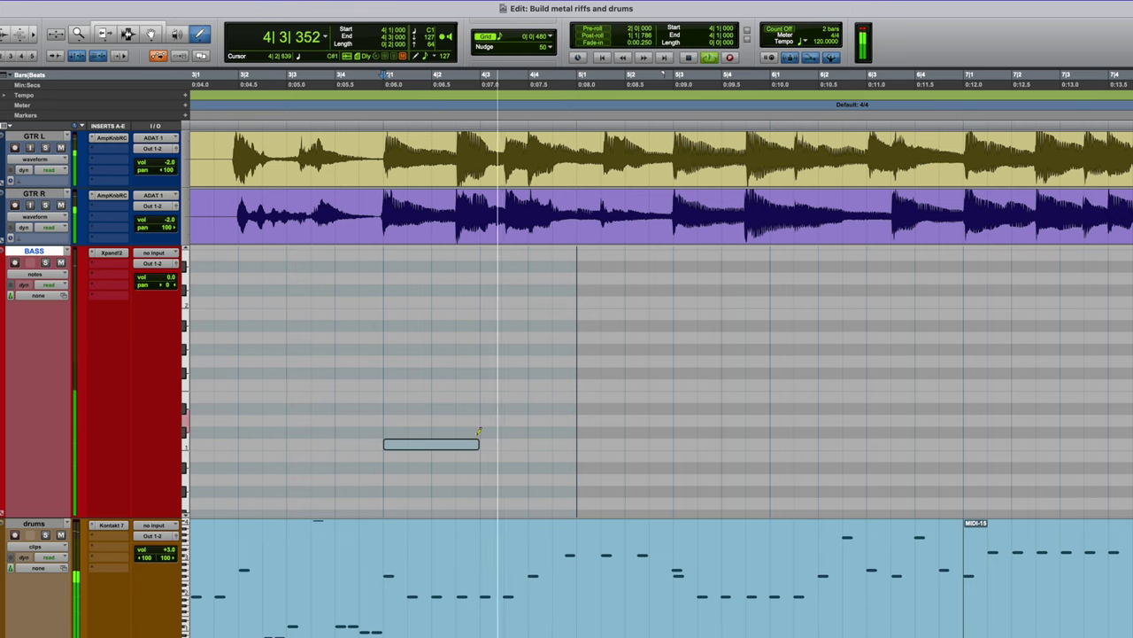
pyautogui.press('space')
pyautogui.moveTo(479, 444); pyautogui.dragTo(456, 444)
# Draw a C2 note of length 0|0|480 at 4|2|480 on the BASS track and play the part from bar 4.
pyautogui.click(473, 315)
pyautogui.moveTo(470, 315); pyautogui.dragTo(469, 302)
pyautogui.press('space')
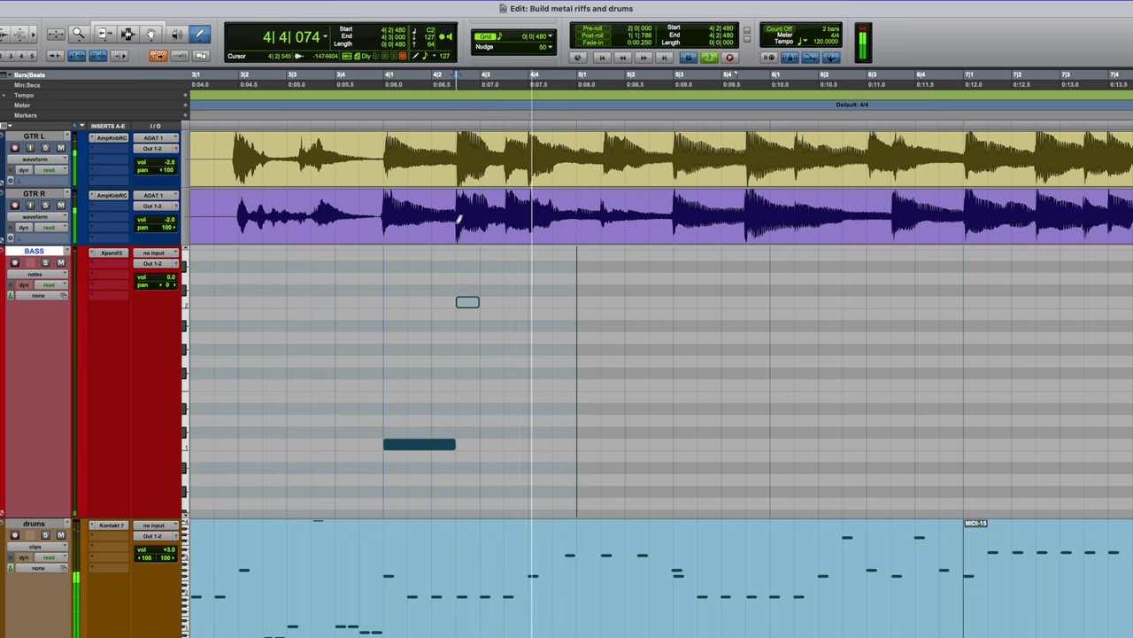
pyautogui.press('space')
pyautogui.click(385, 112)
pyautogui.press('space')
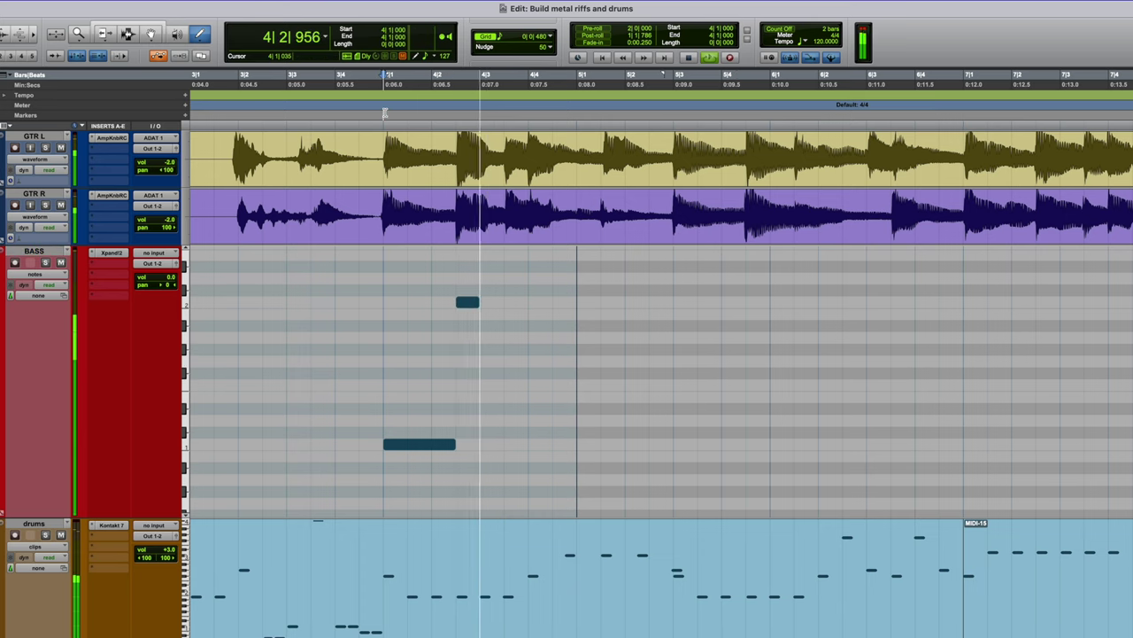
pyautogui.press('space')
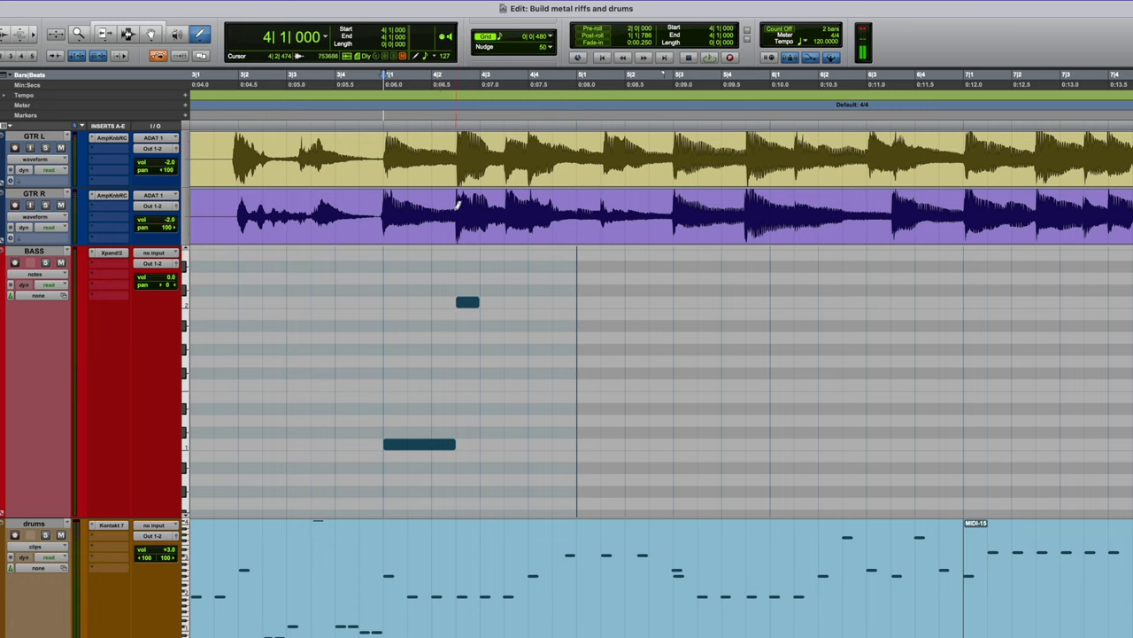
# Replay the riff from bar 4 and from the C2 note, and lengthen the C2 note to 0|1|000.
pyautogui.press('F7')
pyautogui.click(385, 208)
pyautogui.press('space')
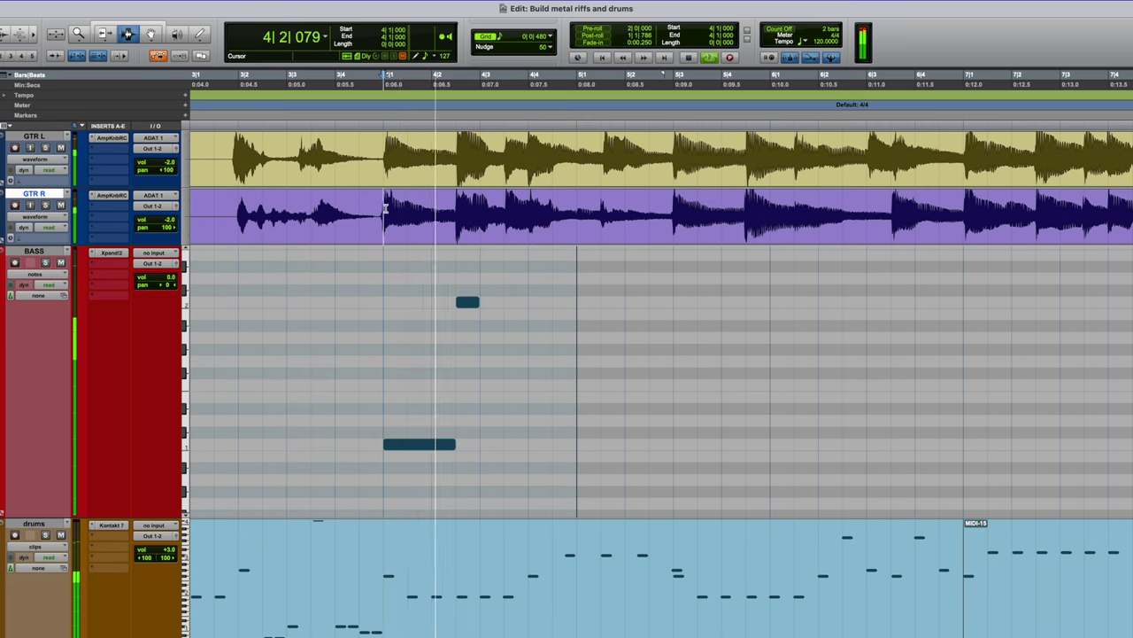
pyautogui.press('space')
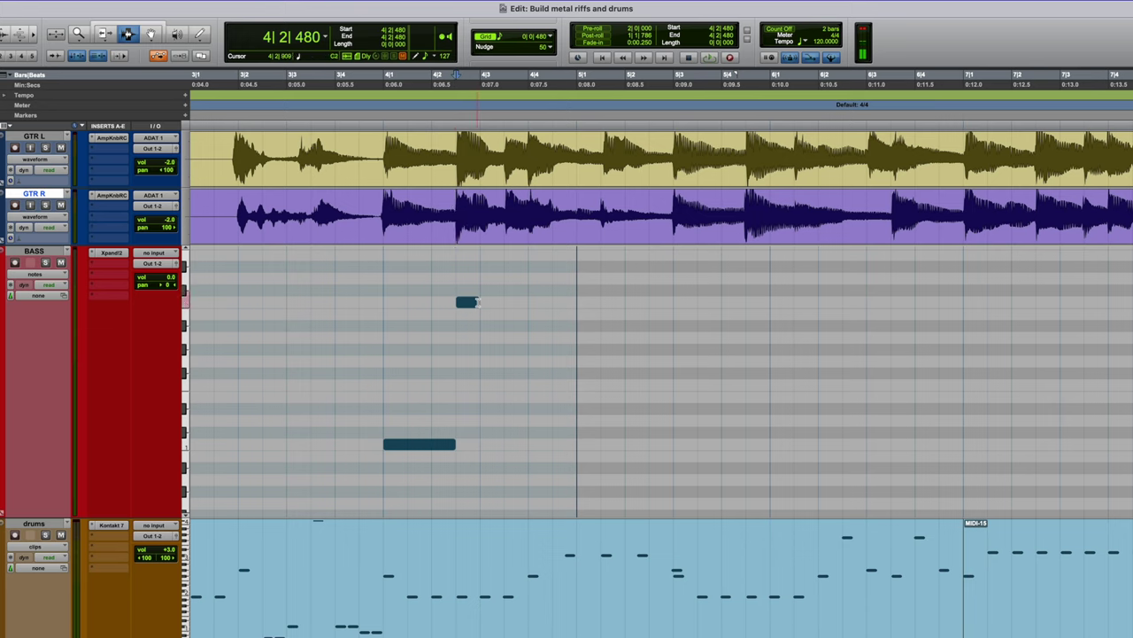
pyautogui.press('space')
pyautogui.press('space')
pyautogui.moveTo(478, 302); pyautogui.dragTo(507, 302)
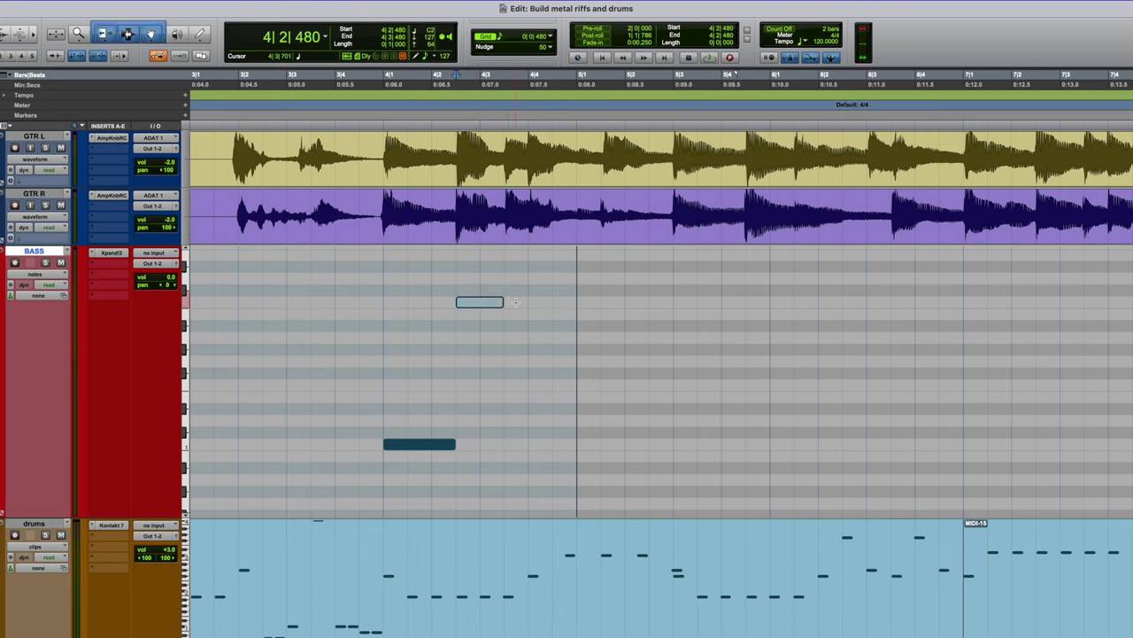
# Add half-beat bass notes: C2 at 4|3|480 and 4|4|000, Bb1 at 4|4|480, C2 at 5|1|000, and play from bar 4.
pyautogui.press('F10')
pyautogui.click(515, 302)
pyautogui.click(536, 304)
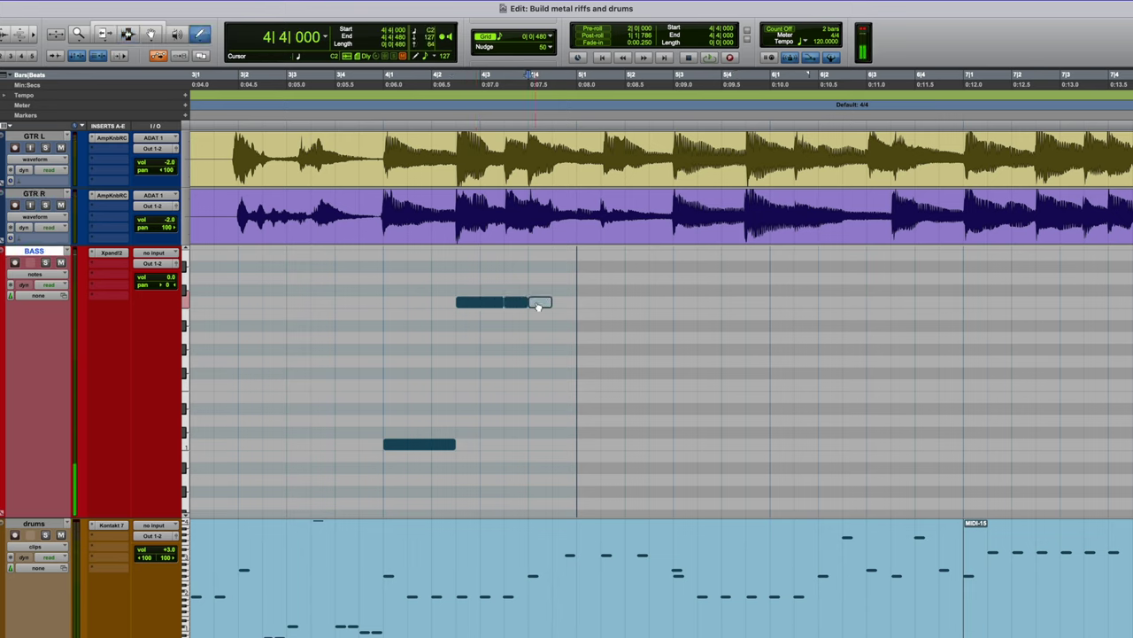
pyautogui.moveTo(564, 314); pyautogui.dragTo(563, 329)
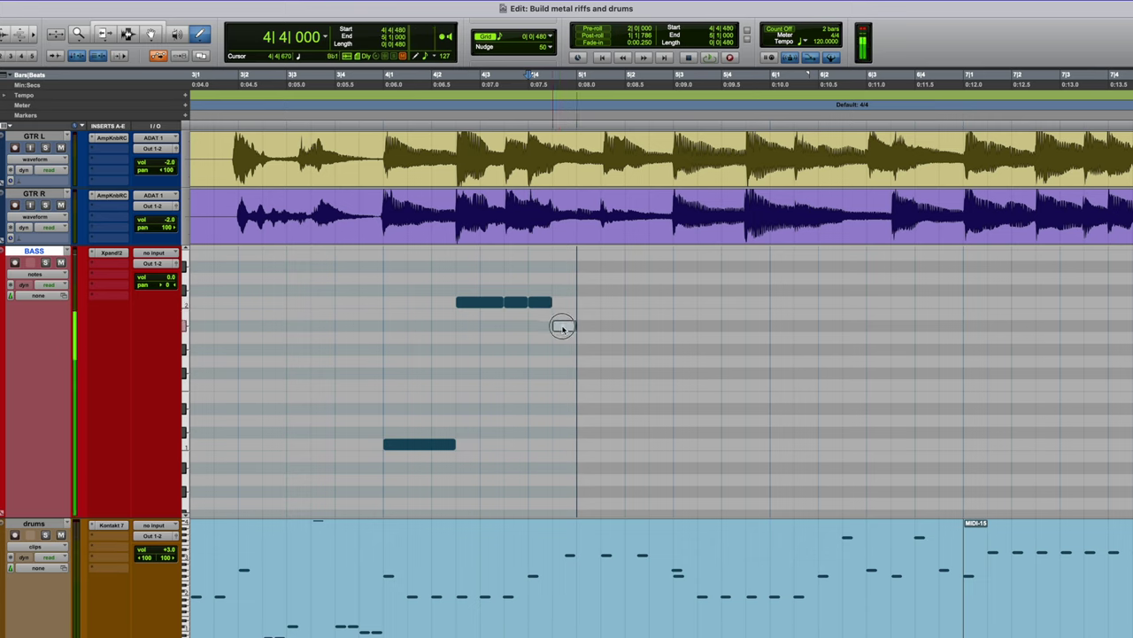
pyautogui.click(588, 302)
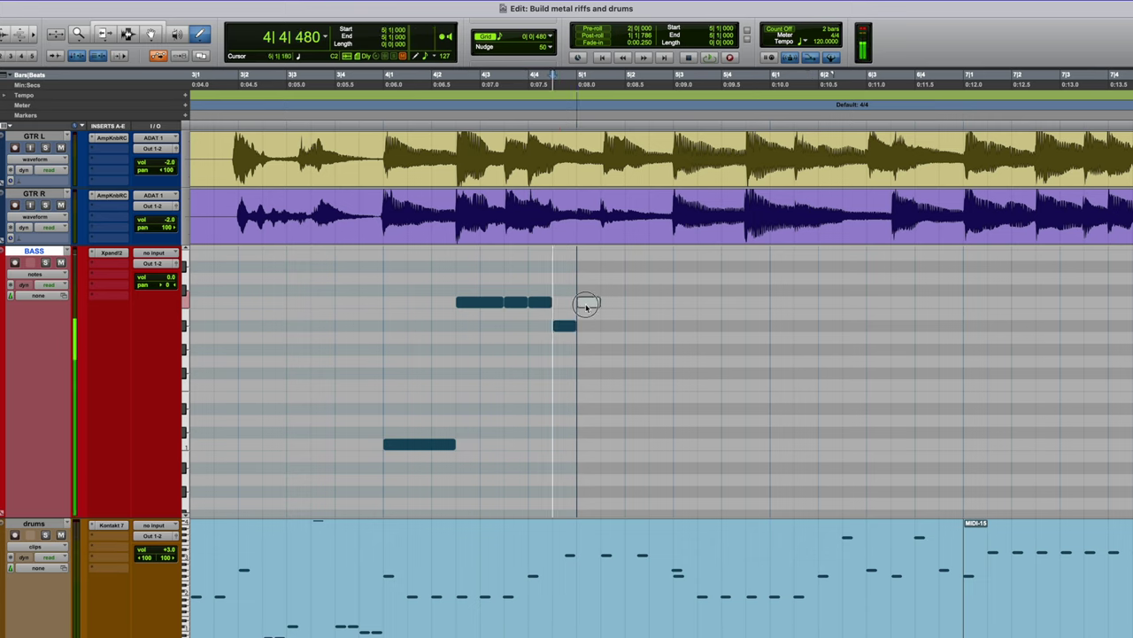
pyautogui.click(379, 98)
pyautogui.press('space')
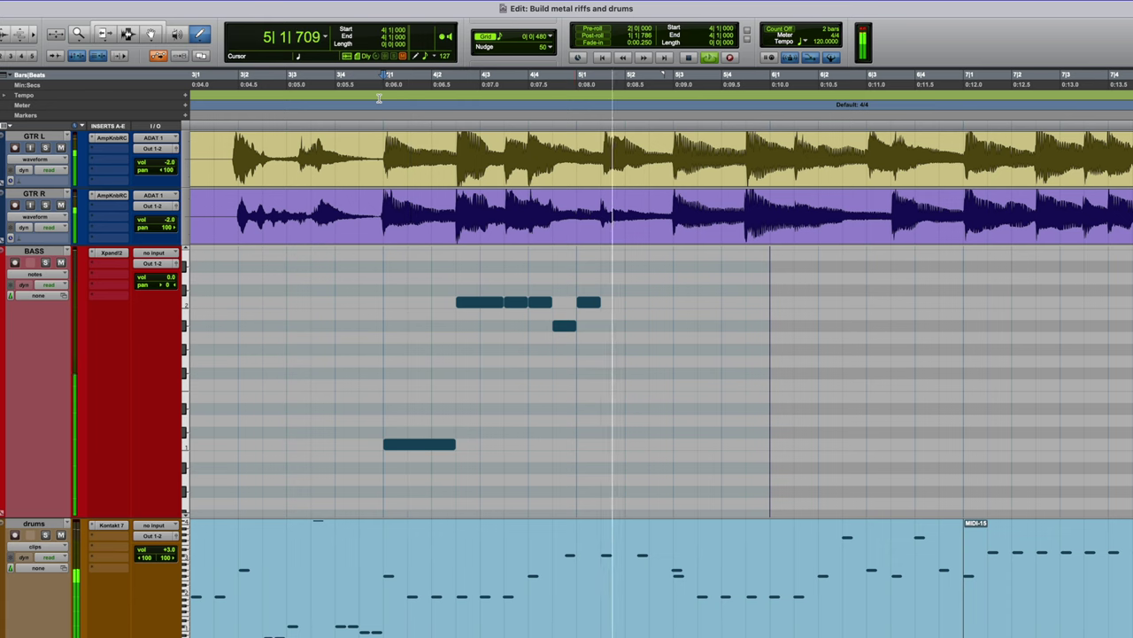
pyautogui.press('space')
# Add half-beat bass notes C#2 at 5|1|480, C2 at 5|2|000 and Bb1 at 5|2|480, and play from bar 4.
pyautogui.click(607, 291)
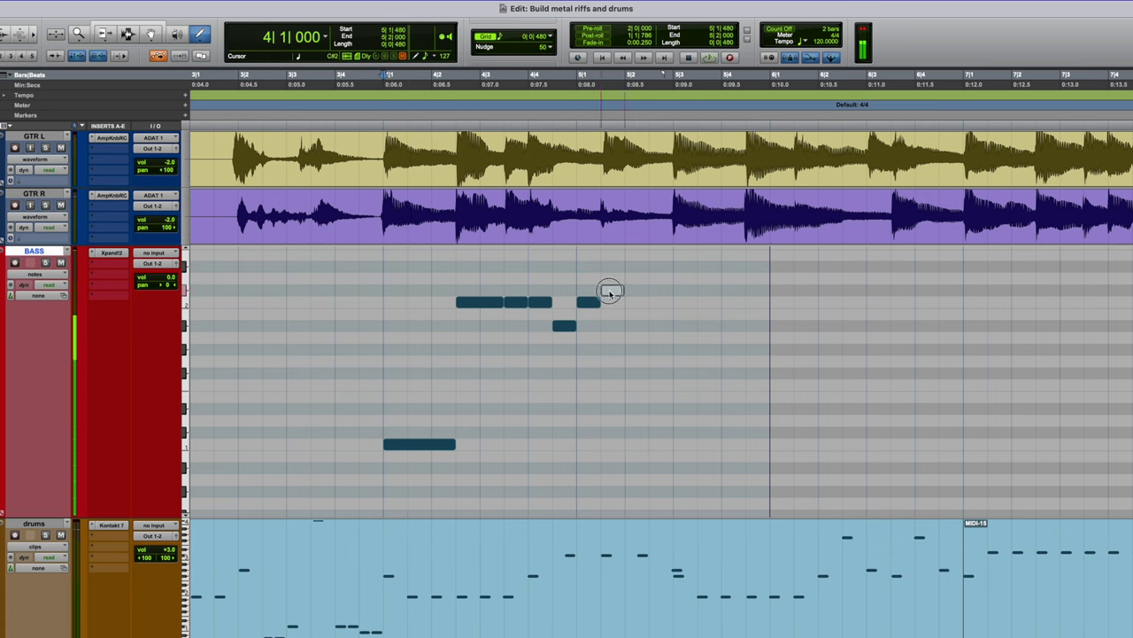
pyautogui.click(635, 302)
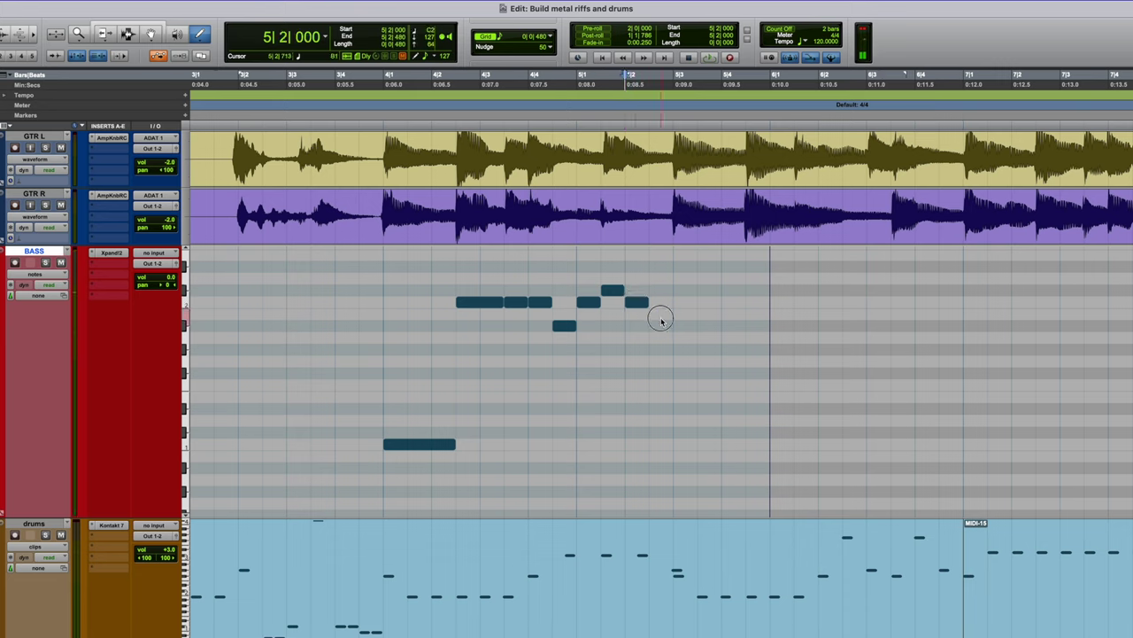
pyautogui.click(659, 327)
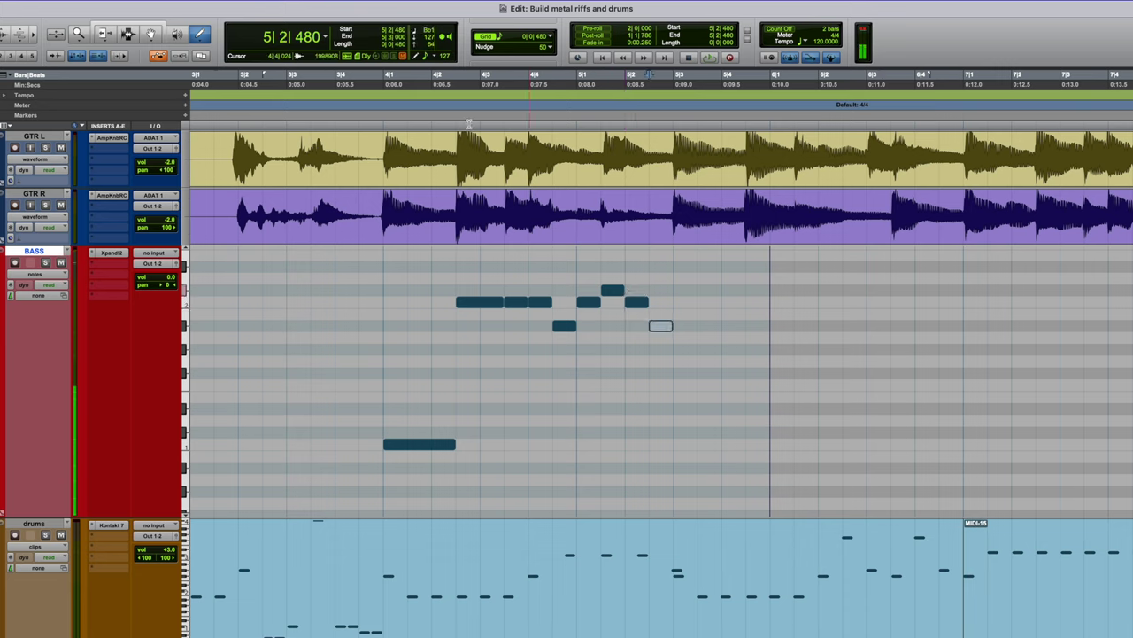
pyautogui.click(382, 93)
pyautogui.press('space')
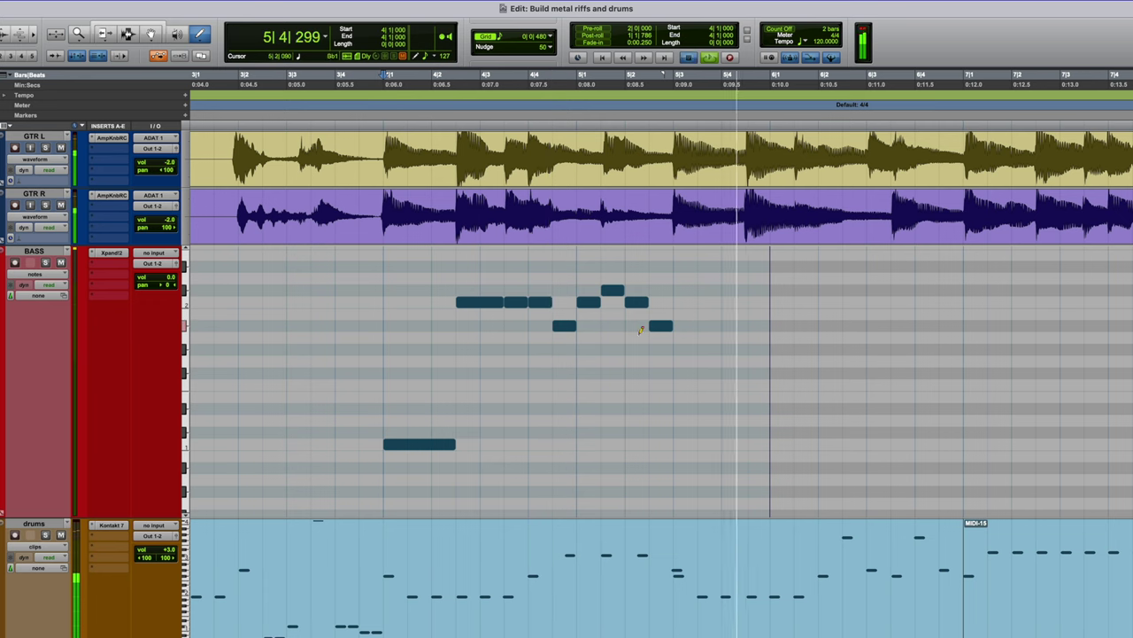
pyautogui.press('space')
# Draw two longer A1 bass notes, from 5|3|000 to 5|4|480 and on to 6|1|480, and play from bar 4.
pyautogui.moveTo(687, 338); pyautogui.dragTo(804, 337)
pyautogui.click(381, 98)
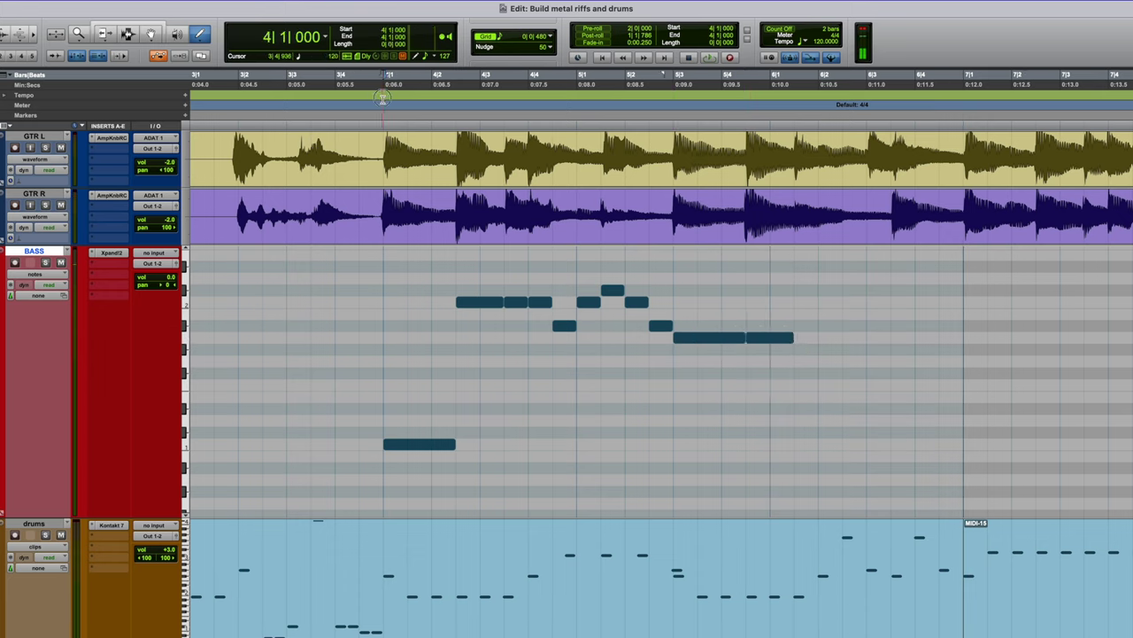
pyautogui.press('space')
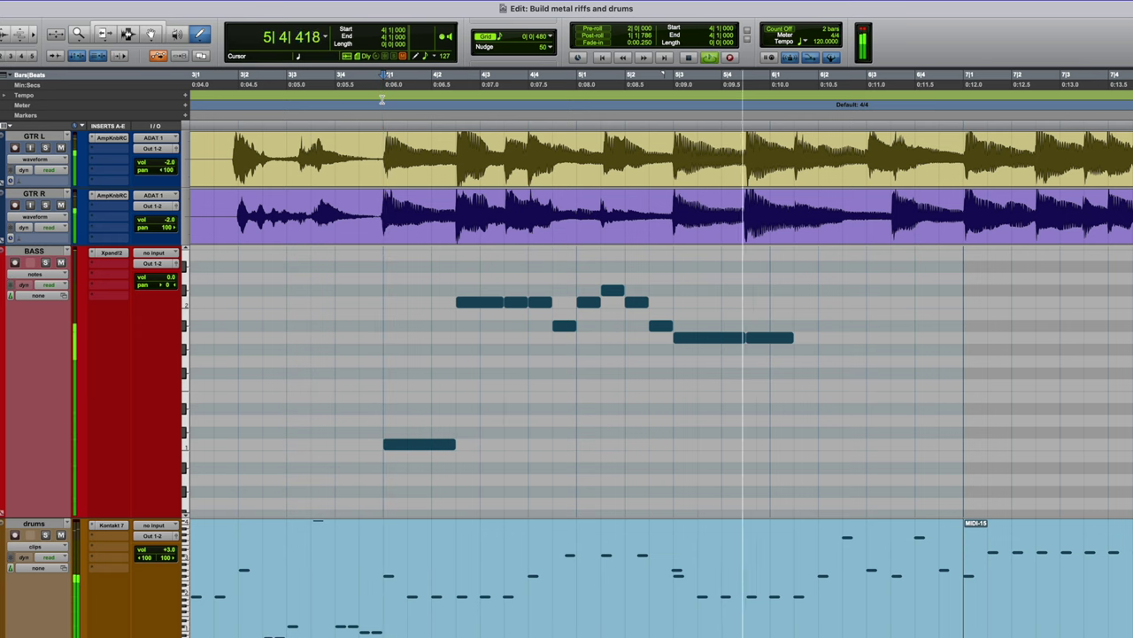
pyautogui.press('space')
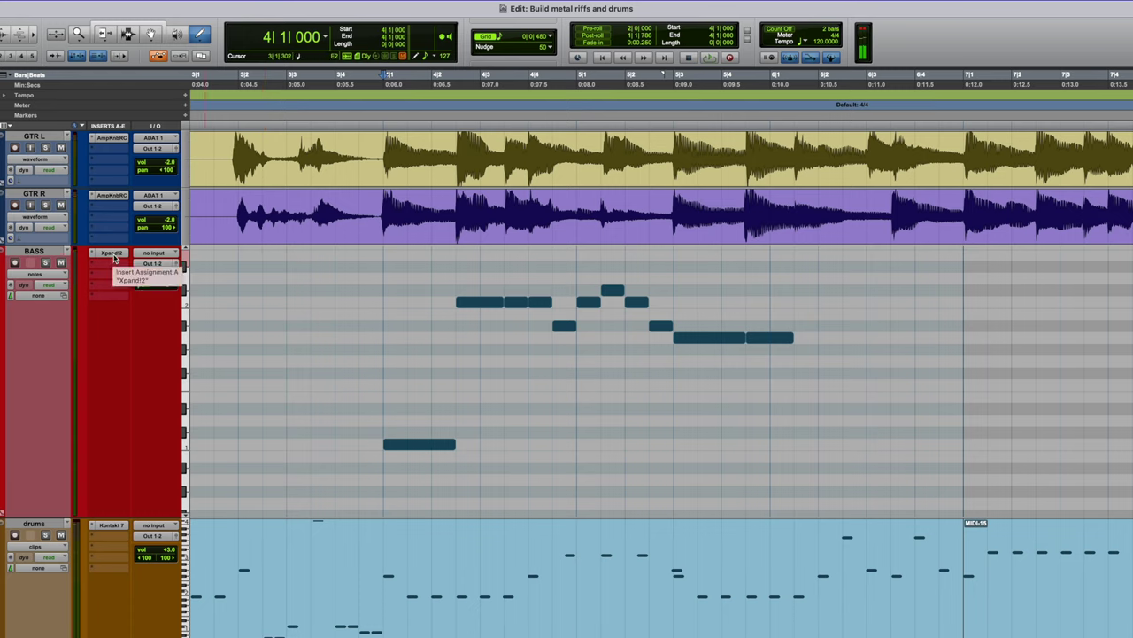
# Insert Bassforge Hellraiser (mono/stereo) after Xpand!2 on the BASS track and play the riff from bar 4 through it.
pyautogui.click(113, 258)
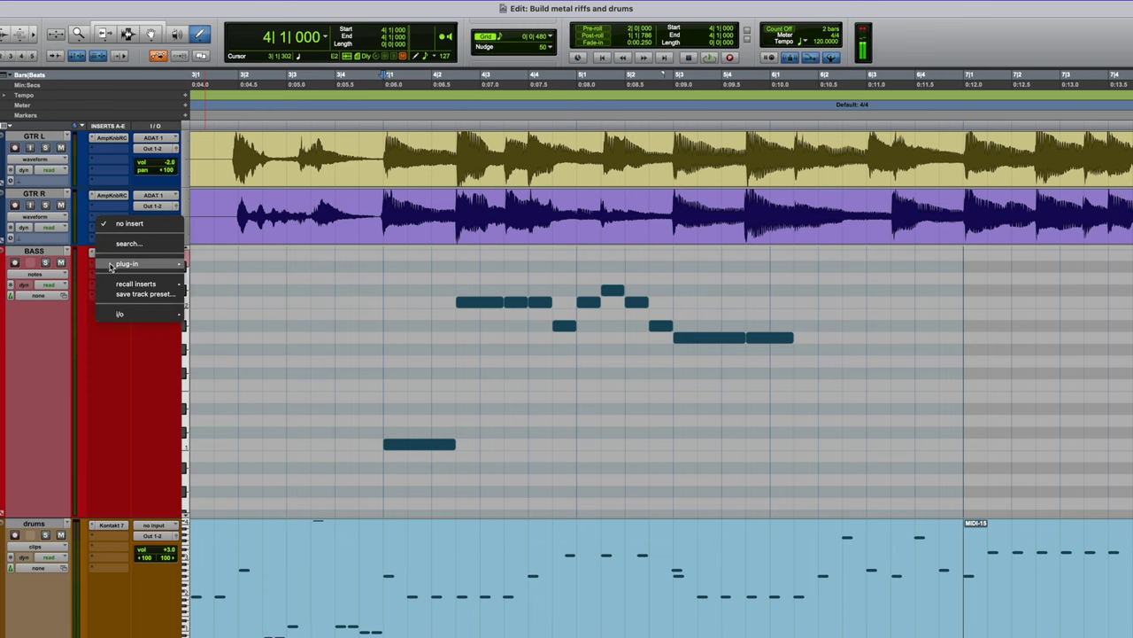
pyautogui.moveTo(160, 266)
pyautogui.moveTo(257, 478)
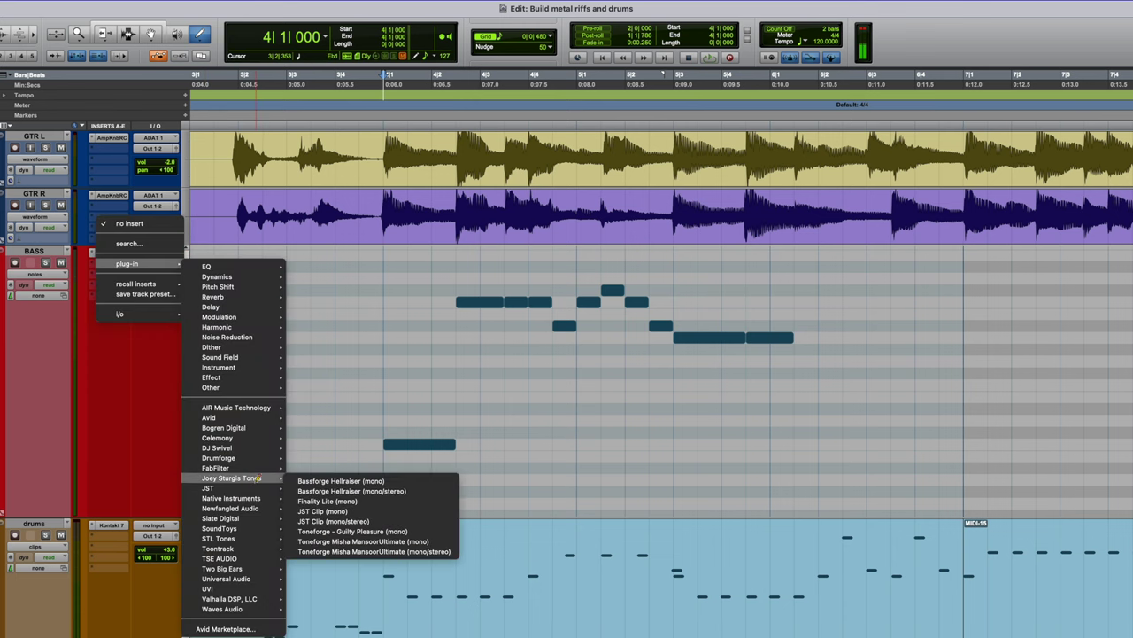
pyautogui.click(374, 491)
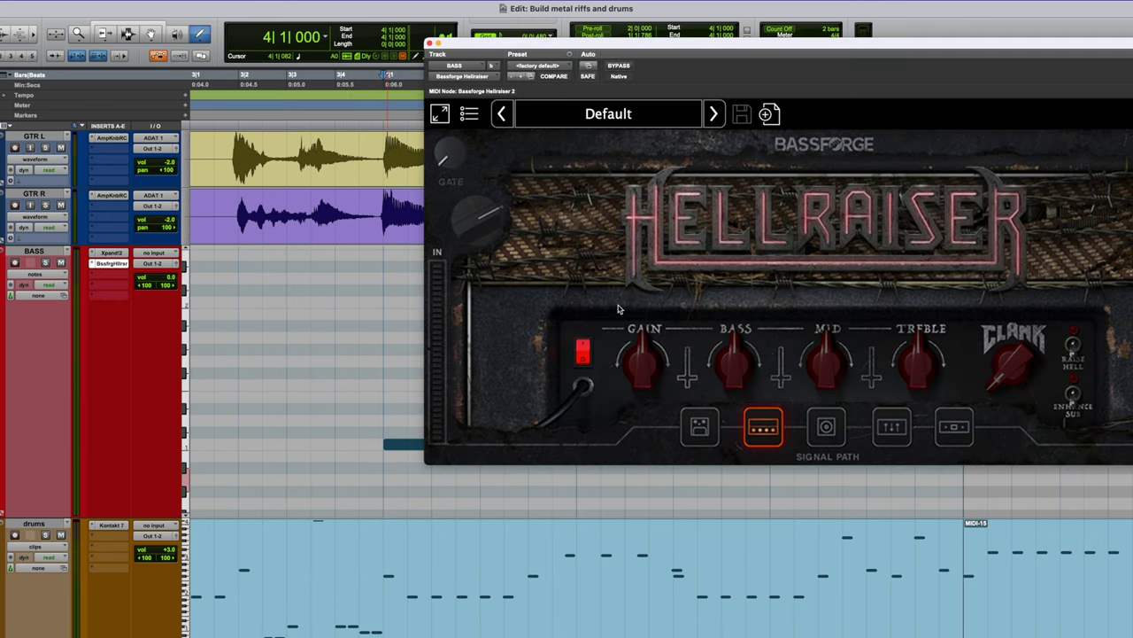
pyautogui.press('space')
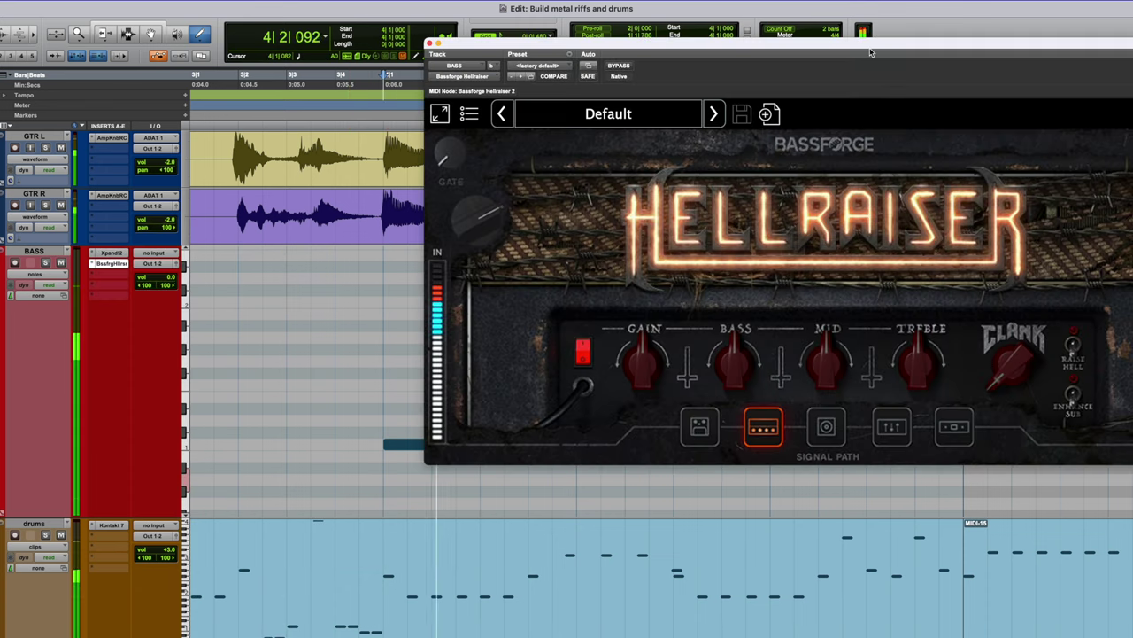
pyautogui.moveTo(866, 46); pyautogui.dragTo(742, 55)
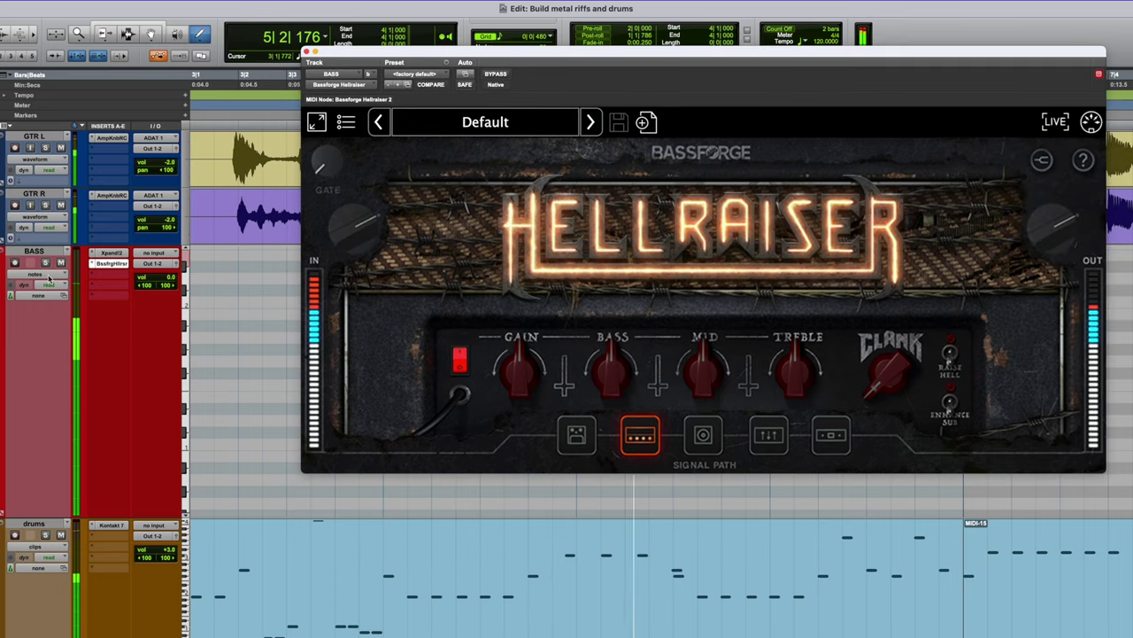
pyautogui.press('space')
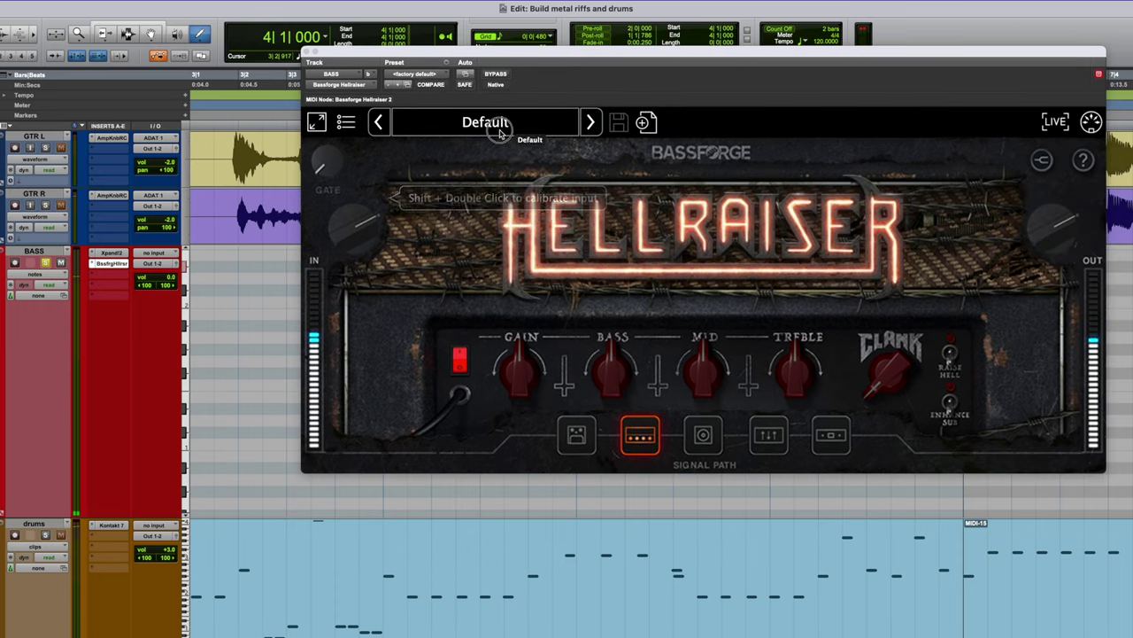
# Load the RA 01 preset in Bassforge Hellraiser and play the soloed bass from bar 4.
pyautogui.click(496, 122)
pyautogui.click(721, 114)
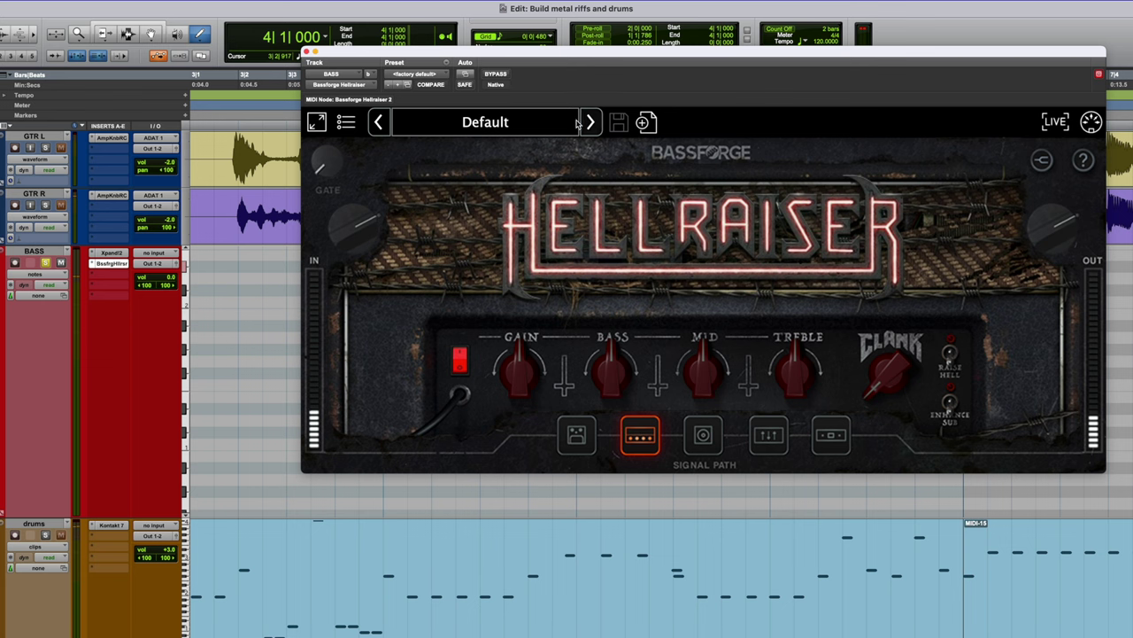
pyautogui.click(423, 75)
pyautogui.click(411, 54)
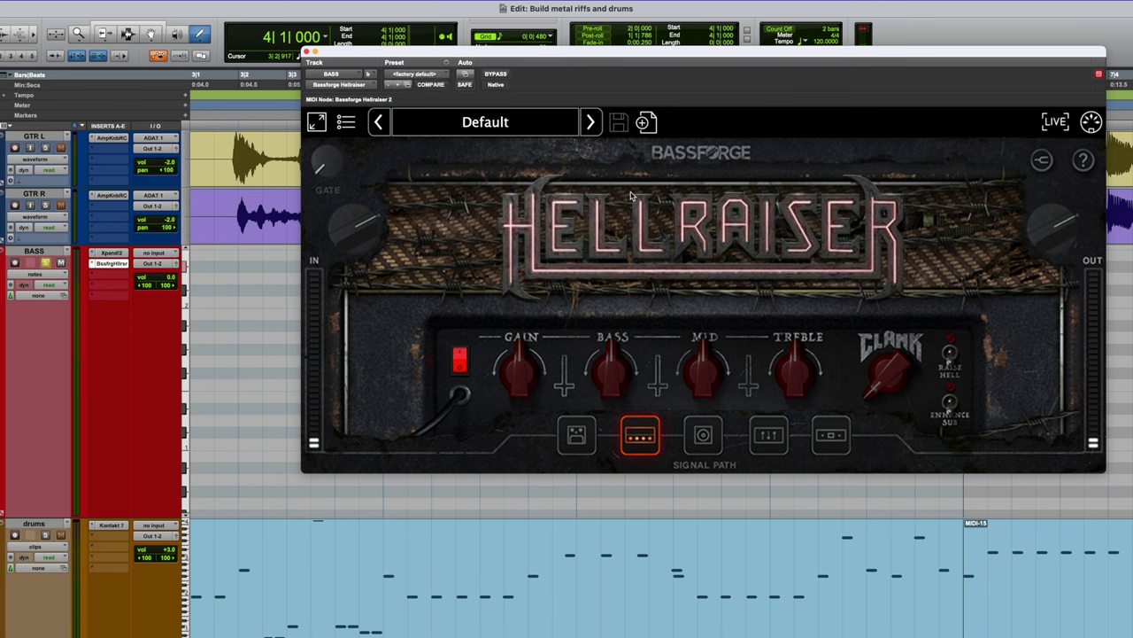
pyautogui.press('space')
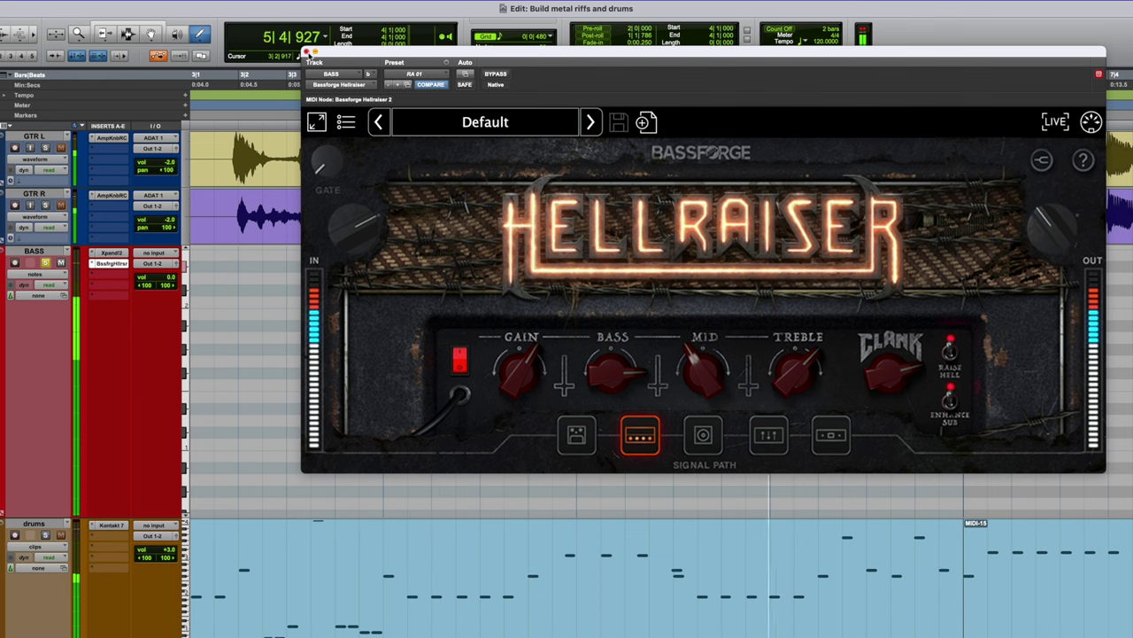
pyautogui.press('space')
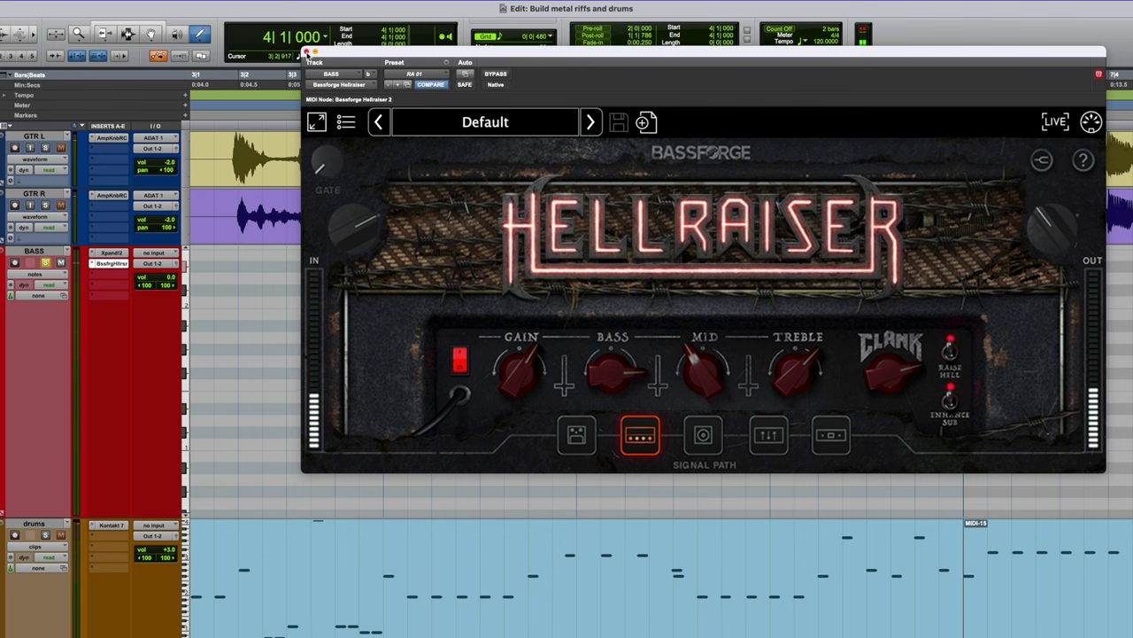
# Unsolo the BASS track and play the amped bass together with the guitars and drums from bar 4.
pyautogui.moveTo(394, 56); pyautogui.dragTo(383, 354)
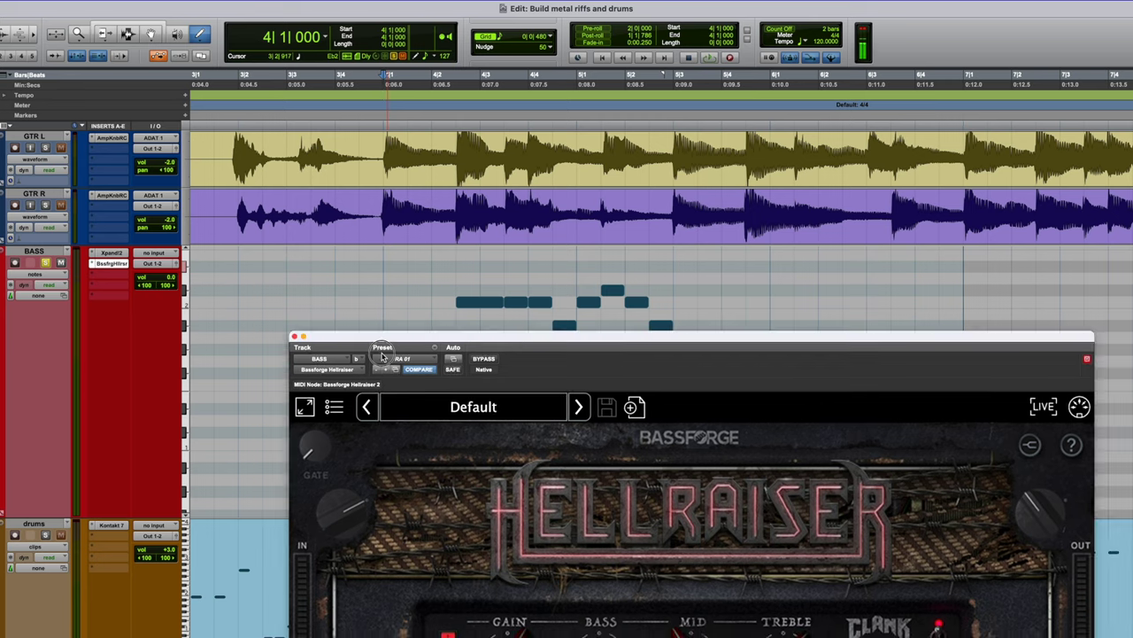
pyautogui.click(45, 263)
pyautogui.press('space')
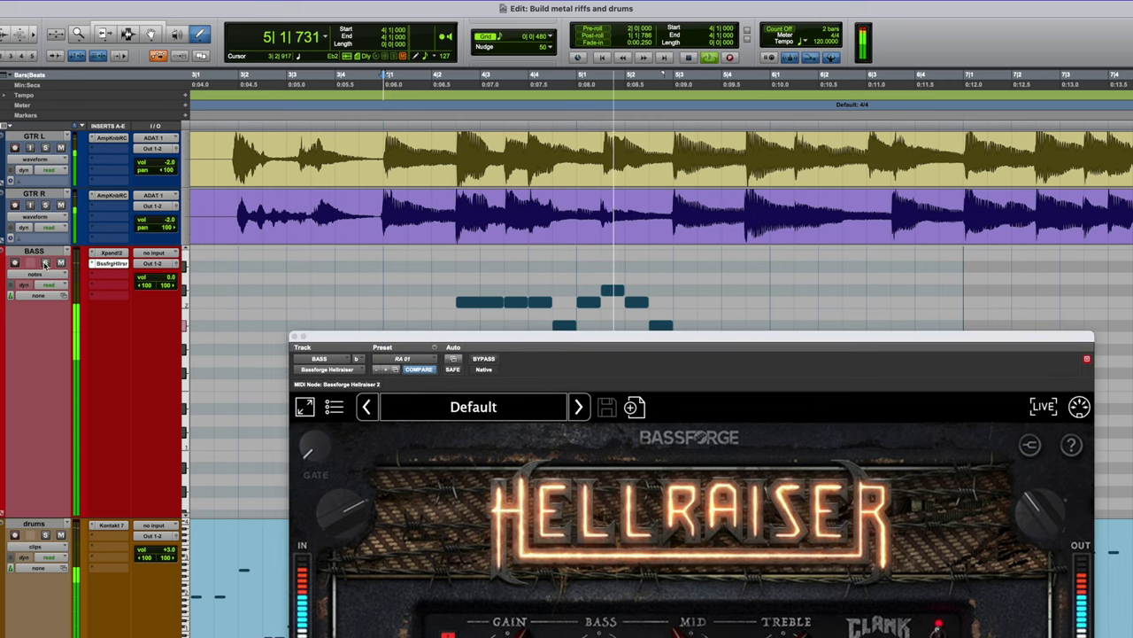
pyautogui.press('space')
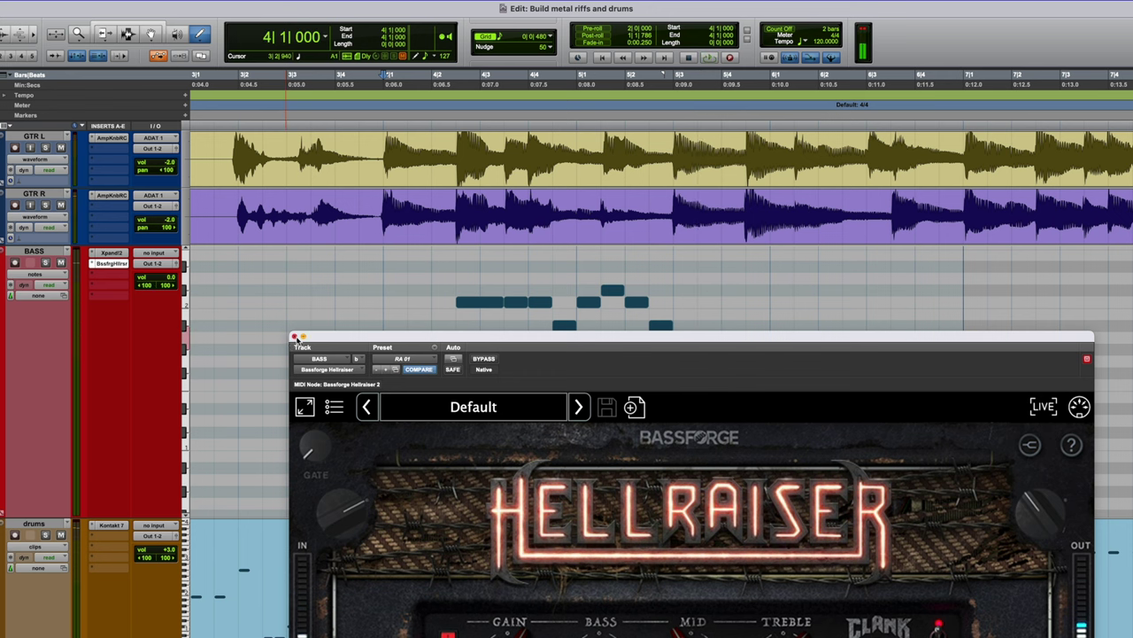
# Close the bass amp plug-in and play the whole arrangement from bar 1.
pyautogui.click(298, 335)
pyautogui.press('r')
pyautogui.press('r')
pyautogui.press('r')
pyautogui.press('r')
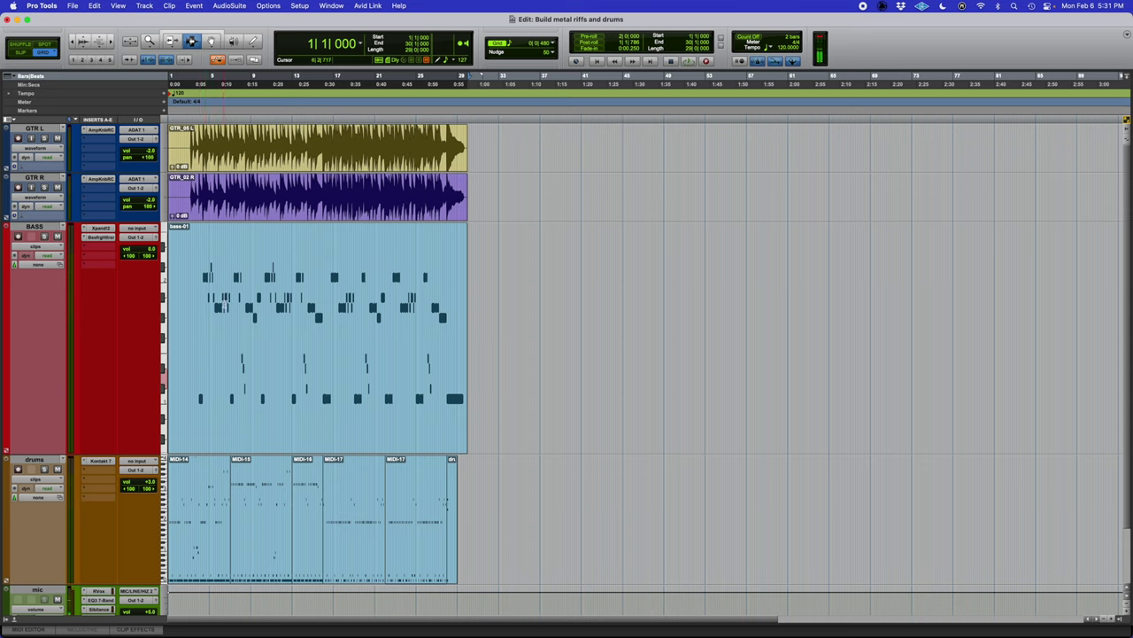
pyautogui.click(183, 249)
pyautogui.press('space')
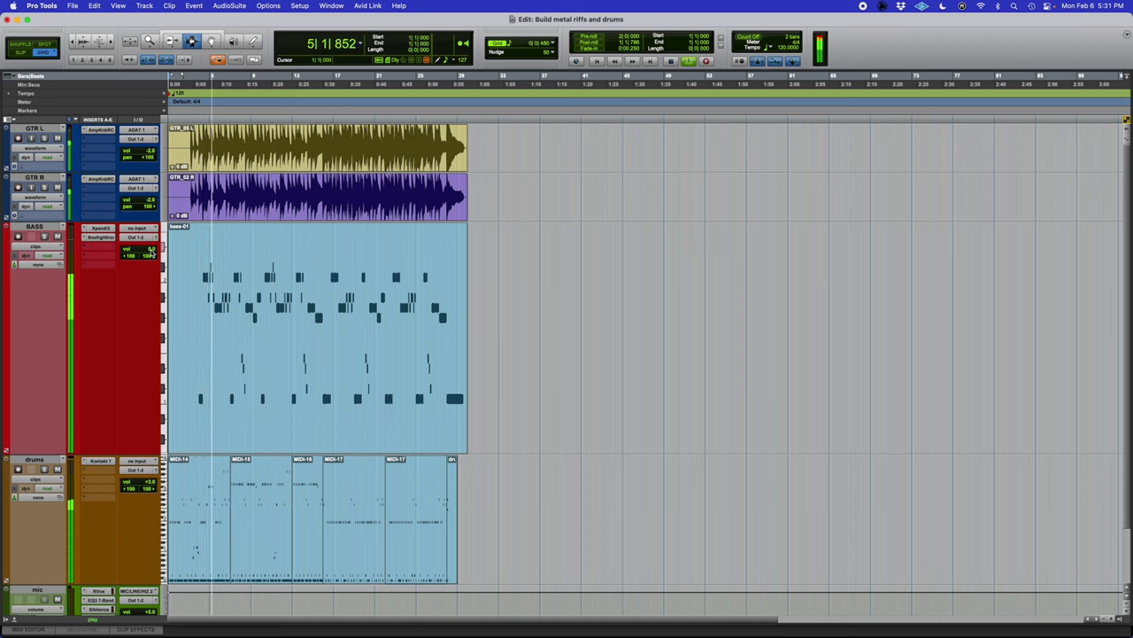
# Lower the BASS track's output volume to about -2.5 dB during playback, listening through to the end of the song.
pyautogui.click(156, 237)
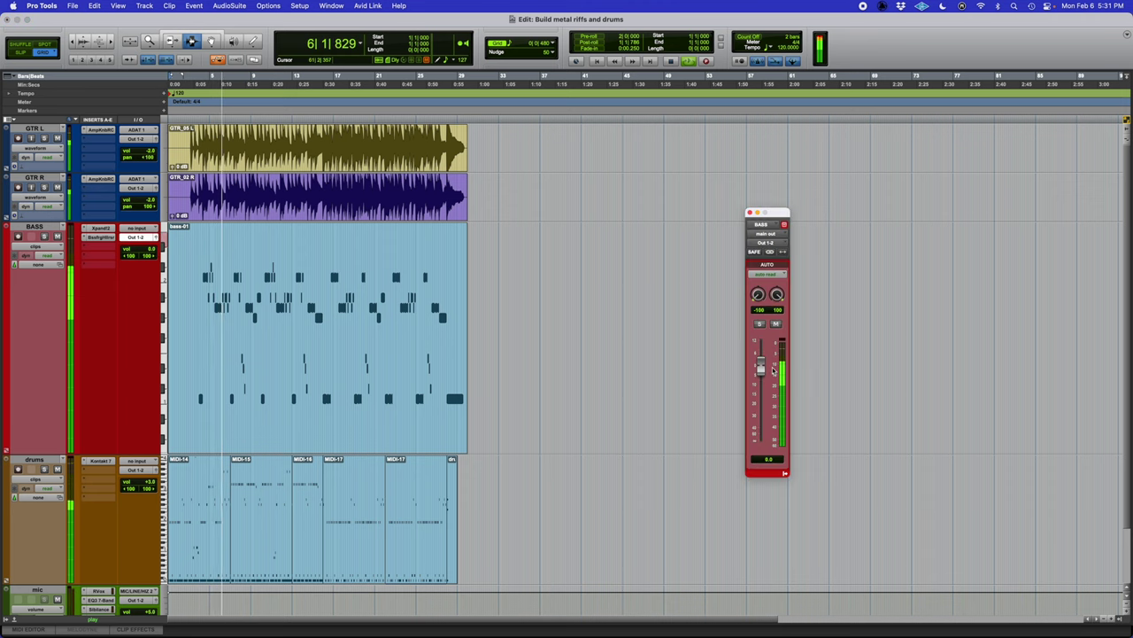
pyautogui.moveTo(760, 363); pyautogui.dragTo(760, 374)
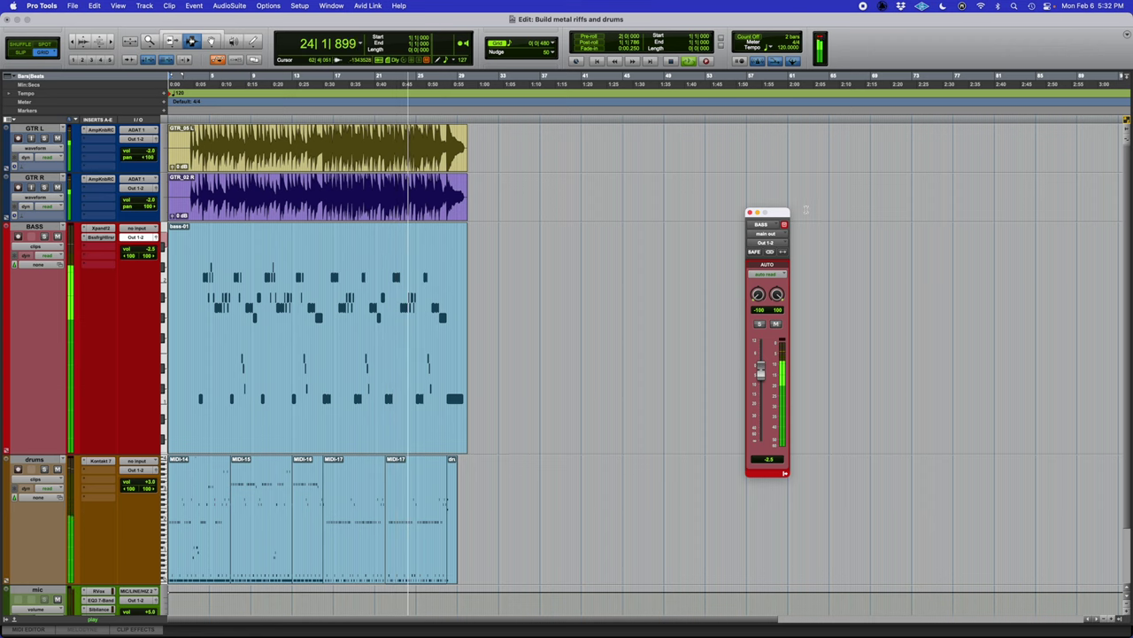
pyautogui.click(749, 212)
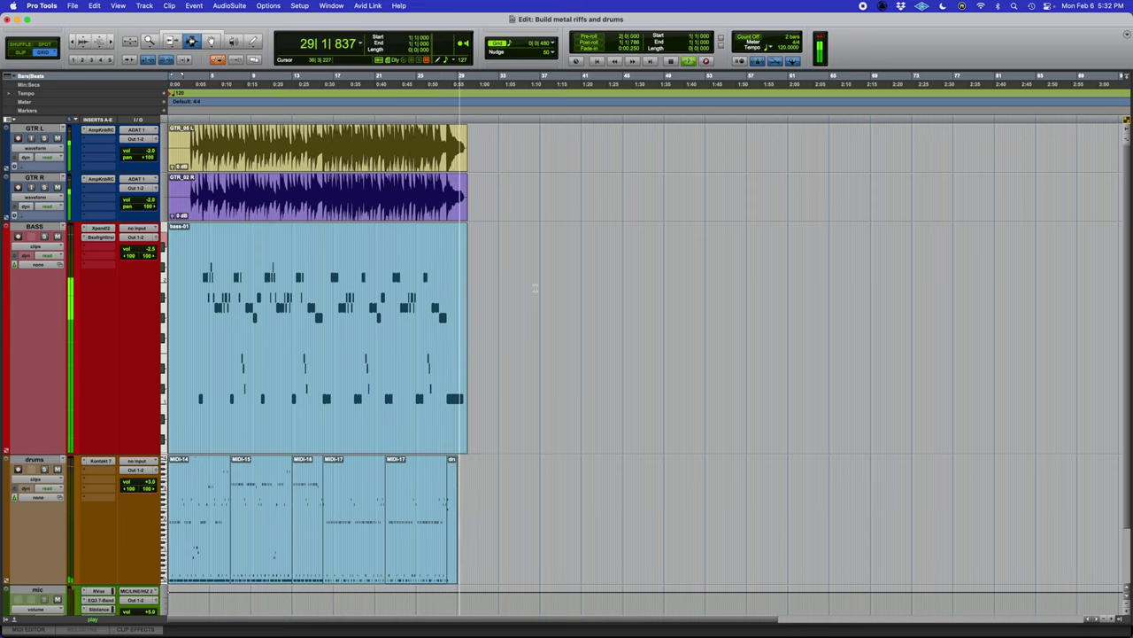
pyautogui.press('space')
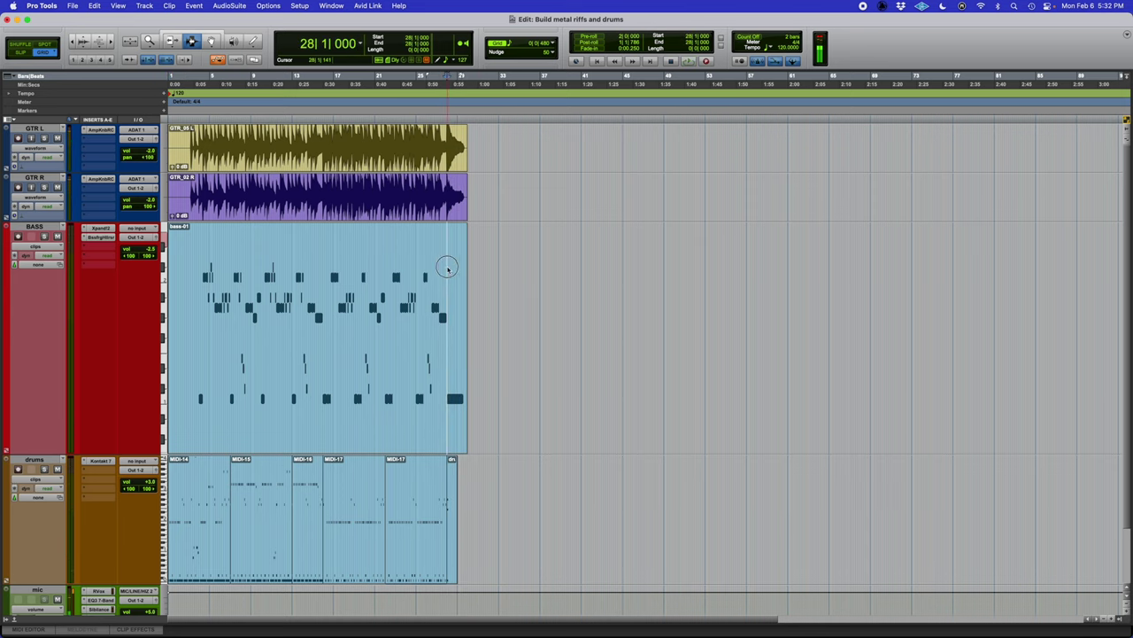
# Play the sustained final bass note from bar 28 against the ringing guitars and closing drum hit.
pyautogui.press('t')
pyautogui.press('t')
pyautogui.press('t')
pyautogui.press('t')
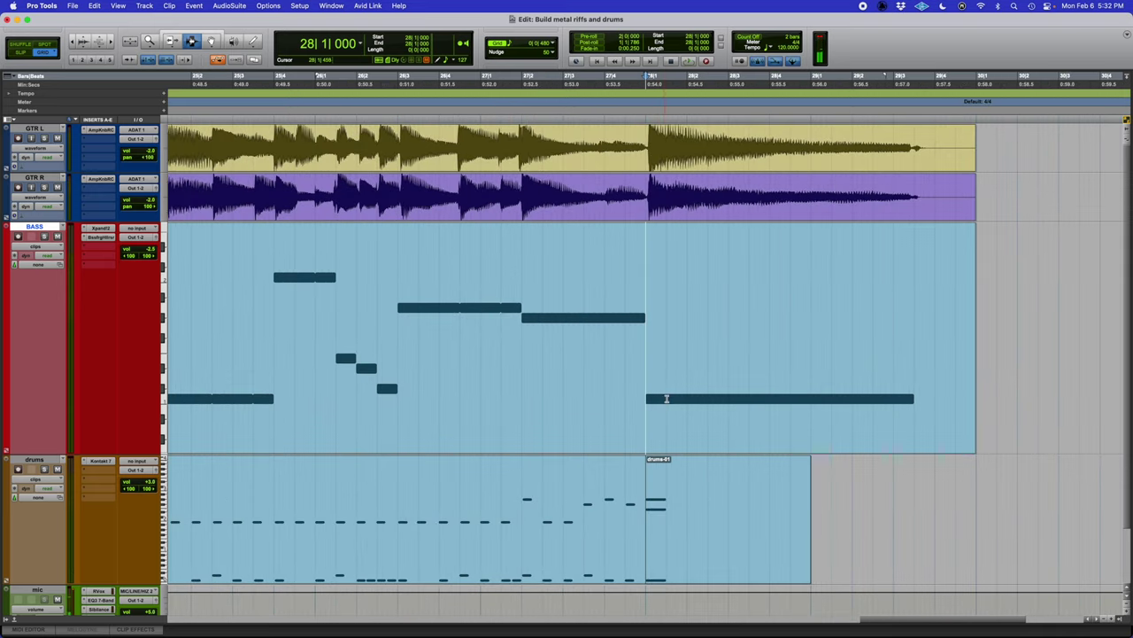
pyautogui.press('space')
pyautogui.press('space')
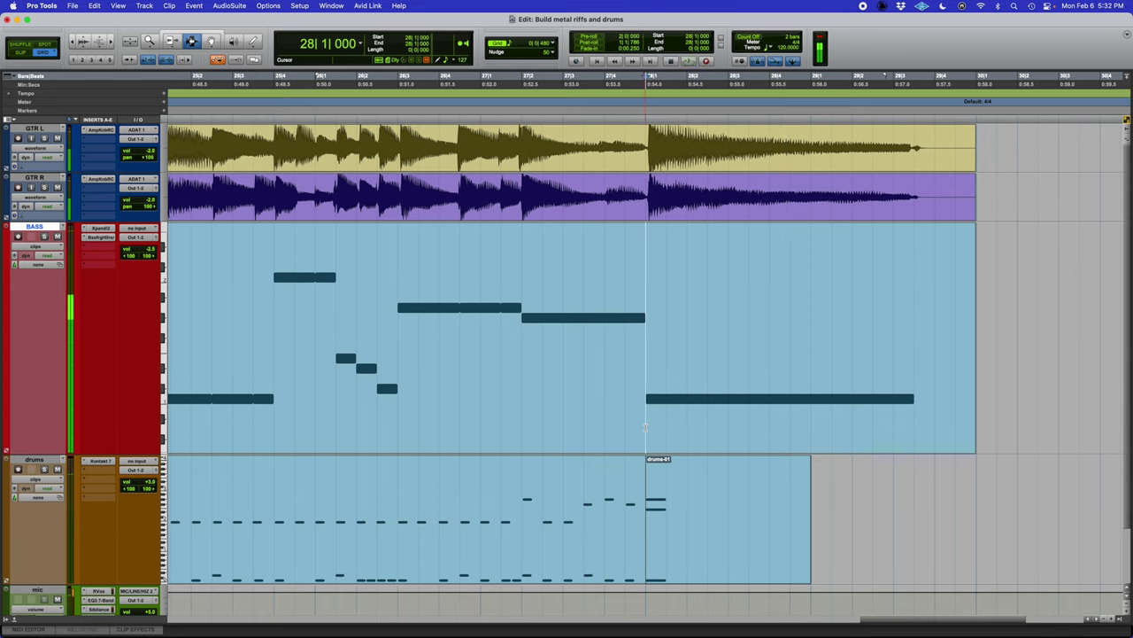
# Look over the full arrangement and the empty timeline beyond its last bar.
pyautogui.press('r')
pyautogui.press('r')
pyautogui.press('r')
pyautogui.press('r')
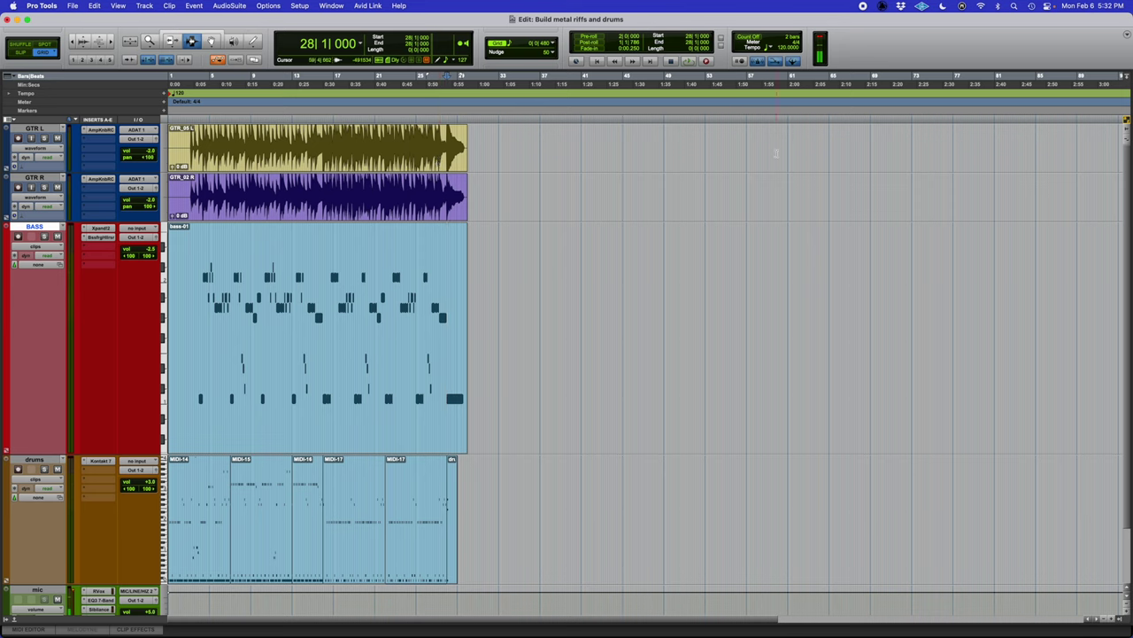
pyautogui.hscroll(5, 987, 144)
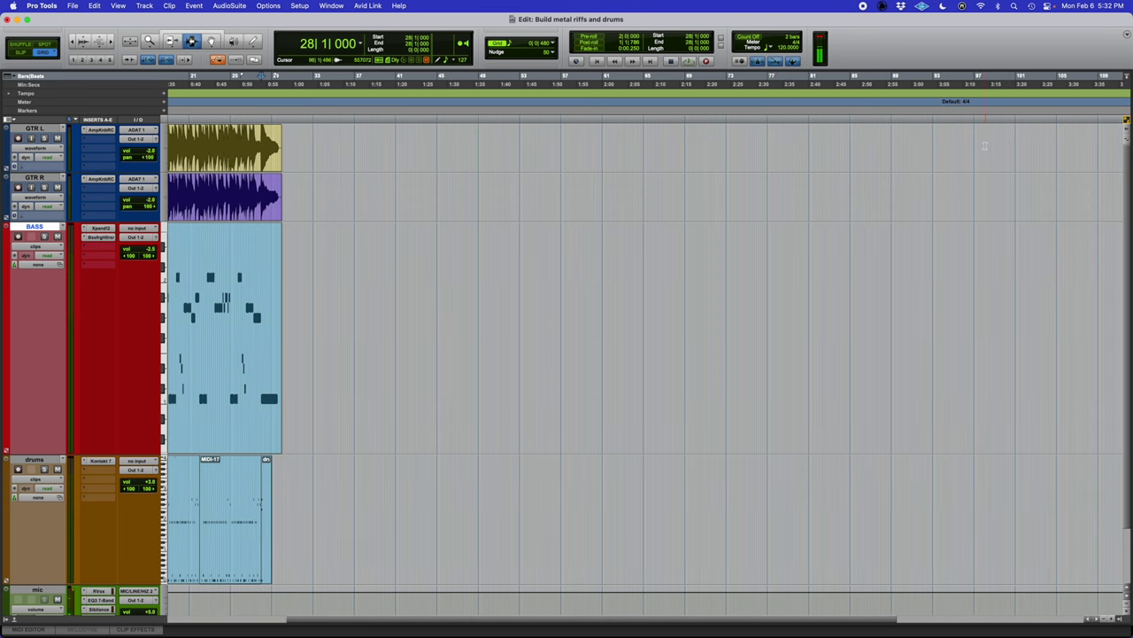
pyautogui.hscroll(4, 850, 158)
pyautogui.hscroll(4, 836, 157)
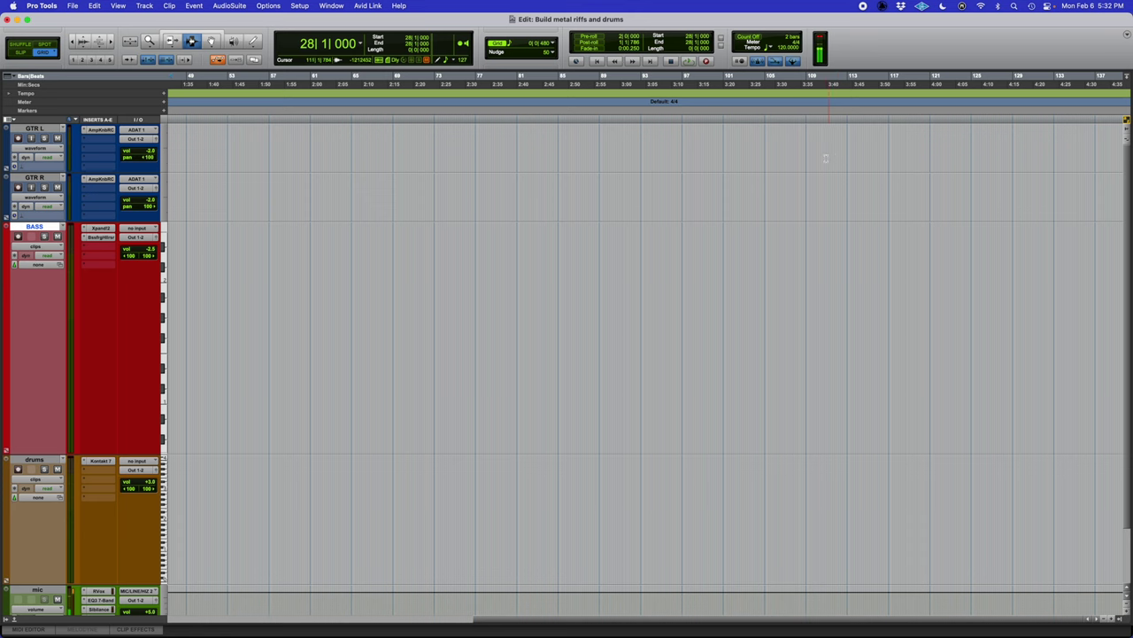
pyautogui.press('r')
pyautogui.press('r')
pyautogui.press('r')
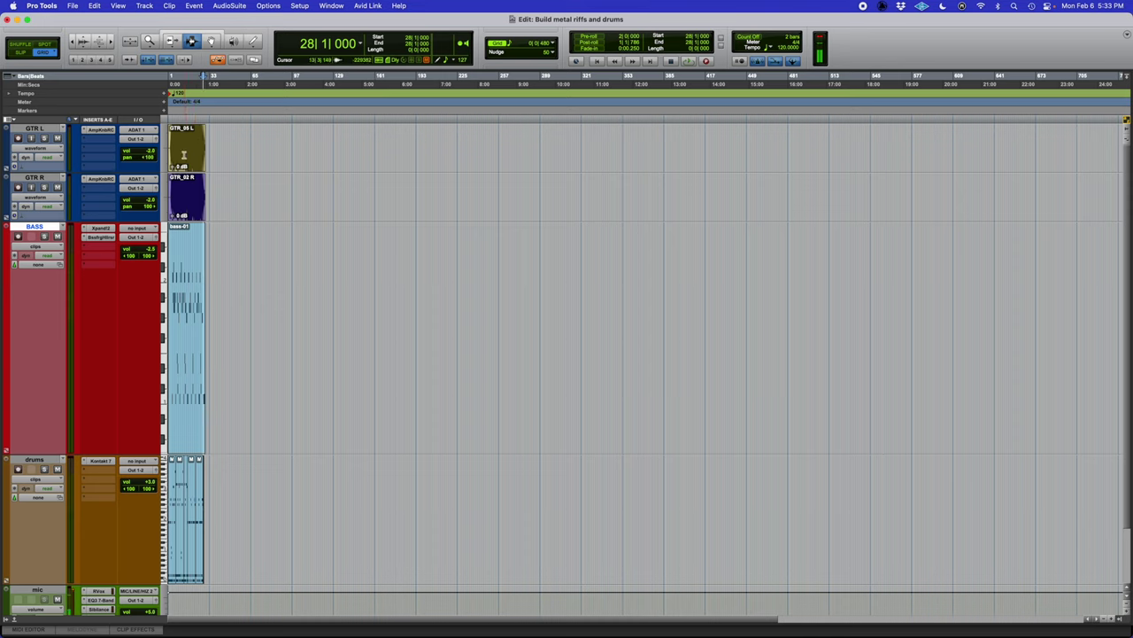
# Select Progressive Metal 6_8 Groove 3 among the Krimh Drums grooves of the drums track's Kontakt 7, and close the plug-in.
pyautogui.click(100, 461)
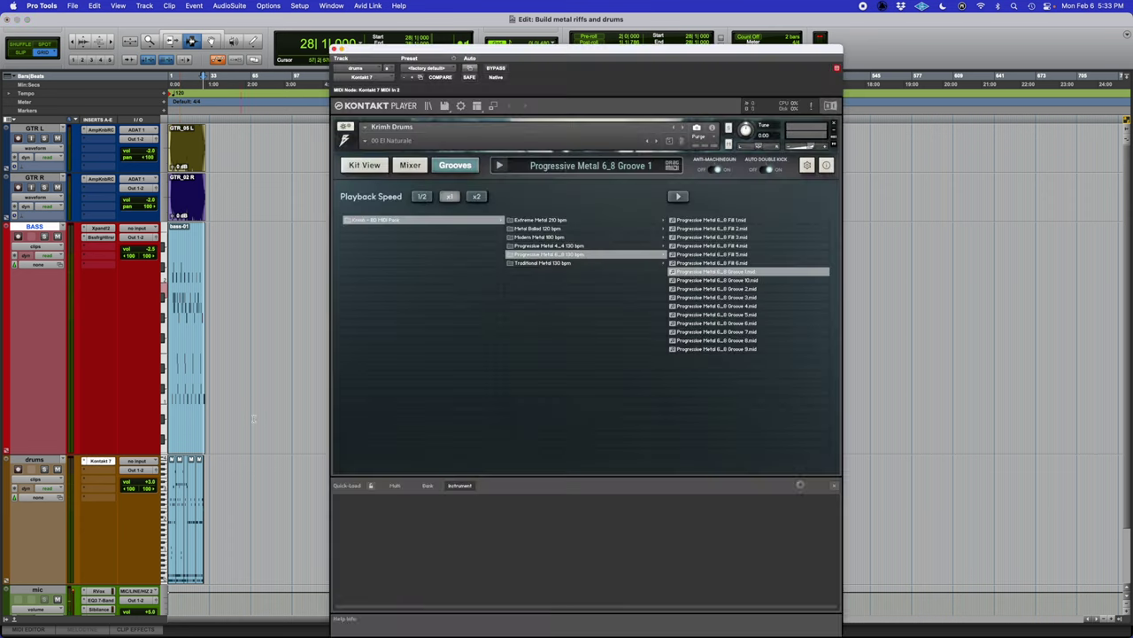
pyautogui.click(722, 299)
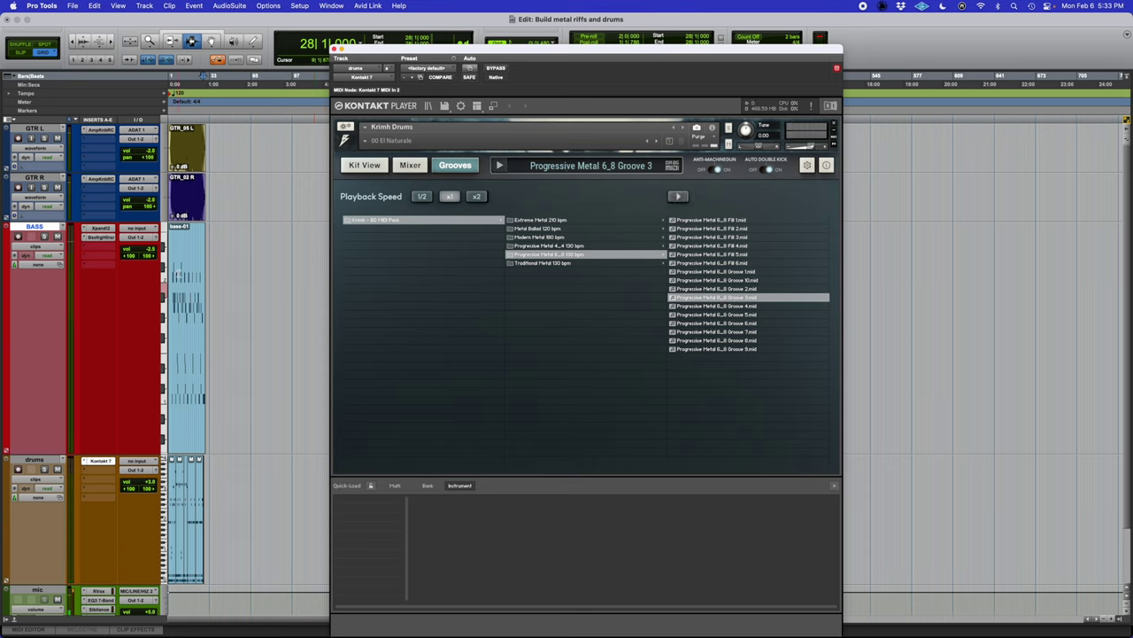
pyautogui.click(335, 49)
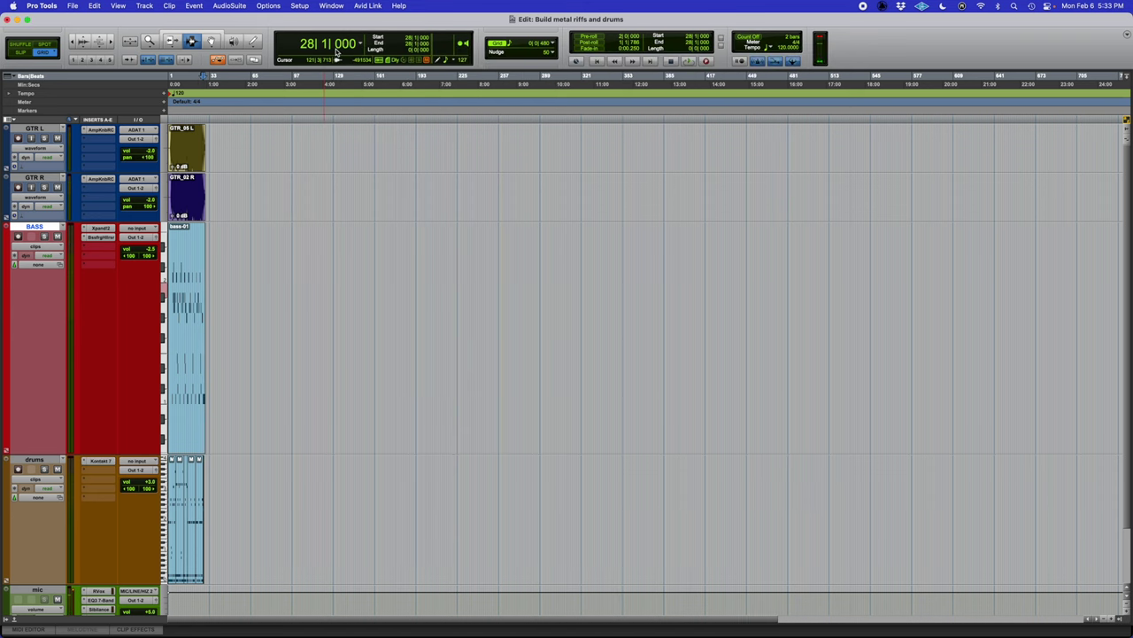